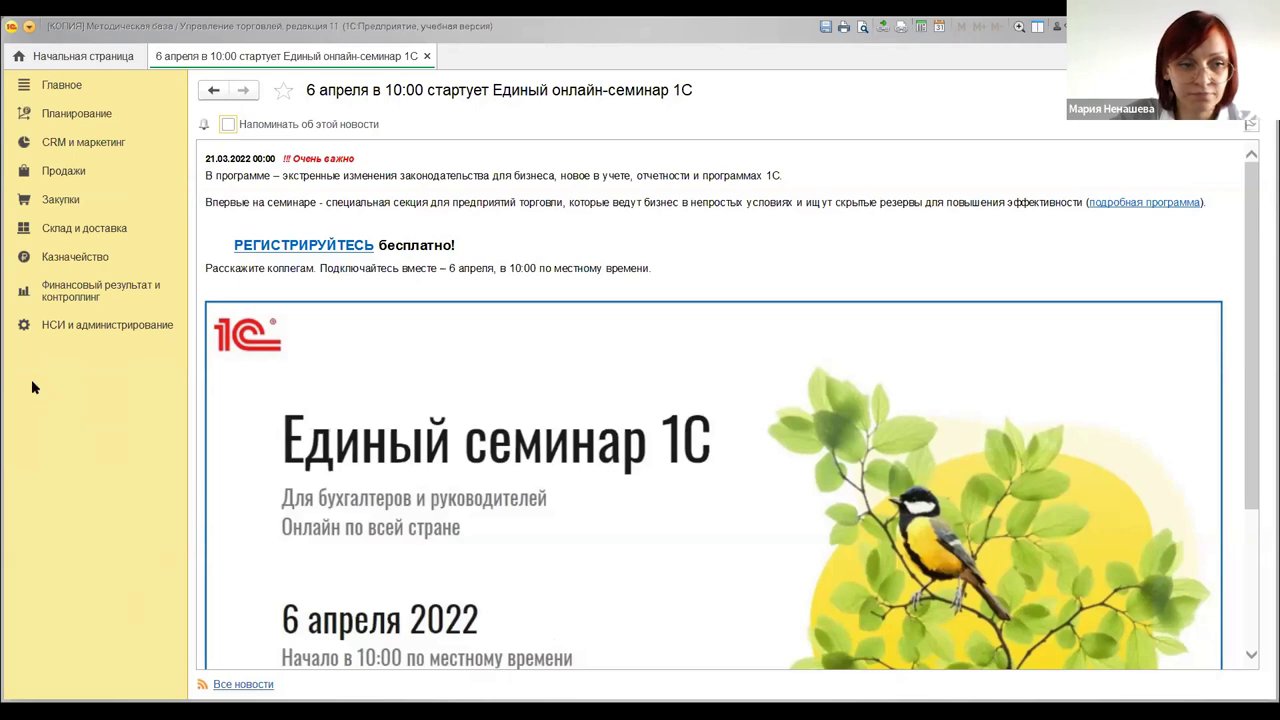
Open the electronic document exchange settings (Обмен электронными документами) and expand the bank exchange and counterparty exchange sections.
{"action": "left_click", "coordinate": [95, 327]}
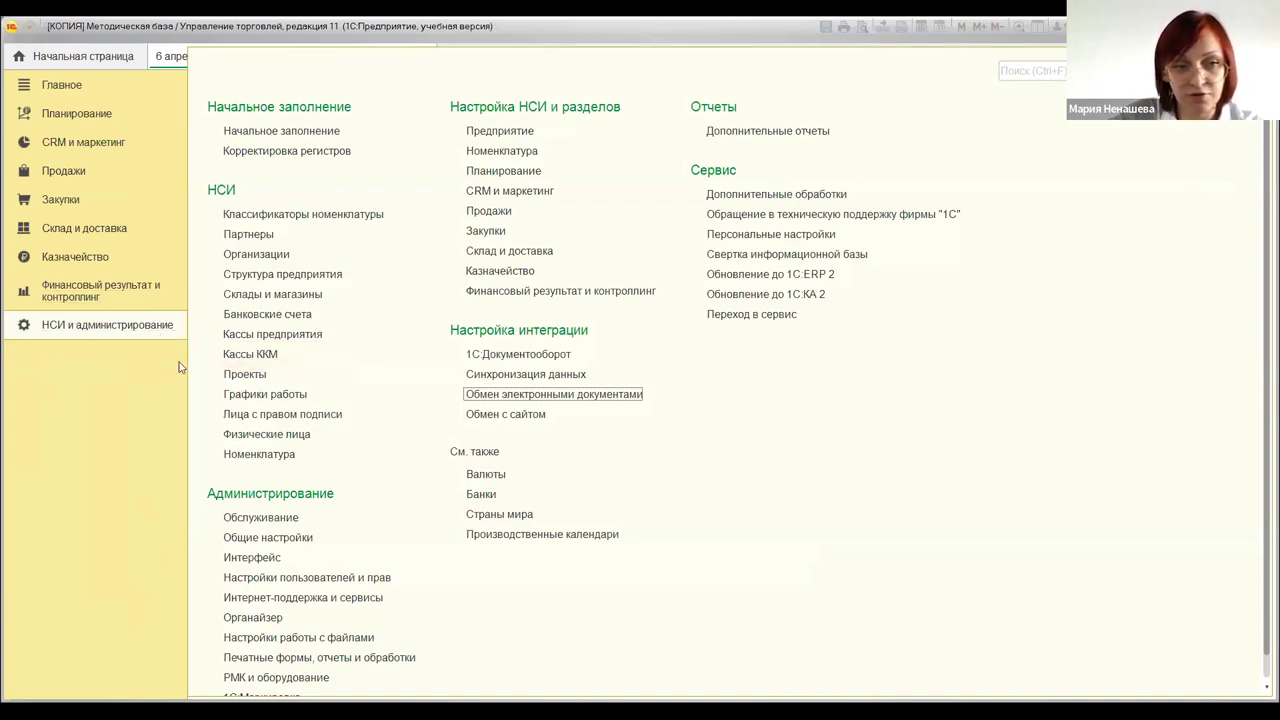
{"action": "left_click", "coordinate": [500, 395]}
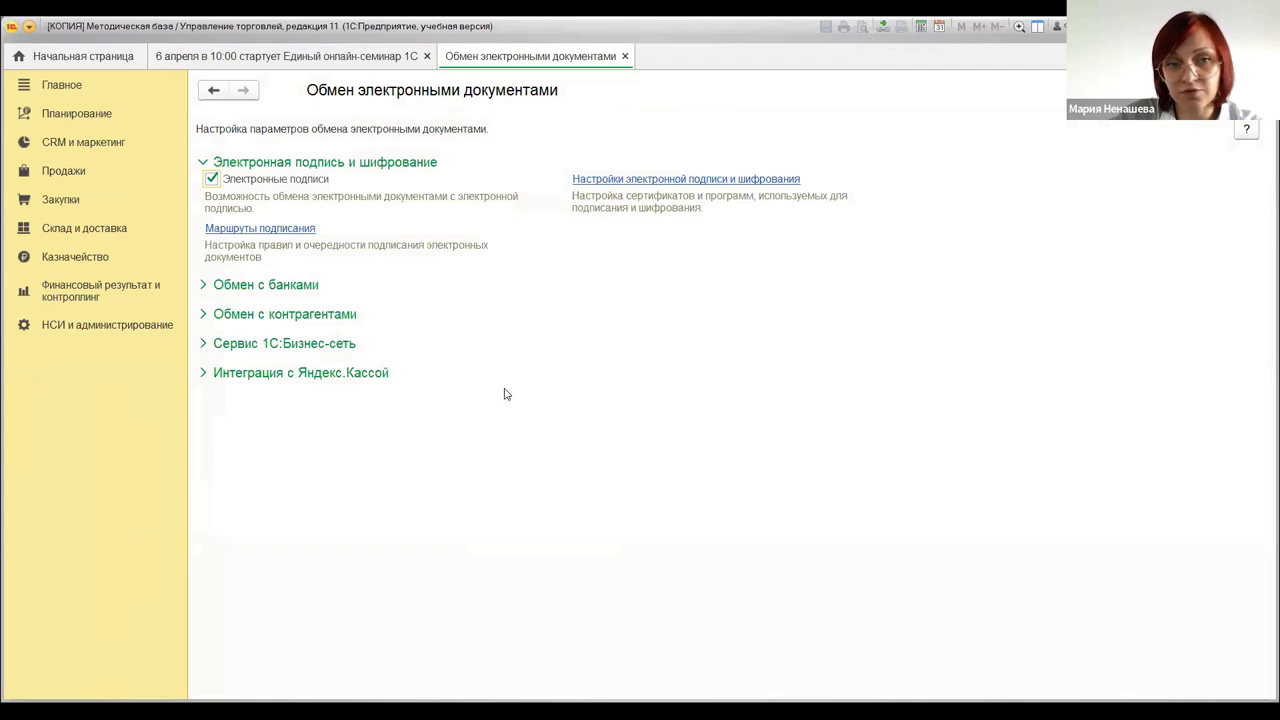
{"action": "left_click", "coordinate": [255, 288]}
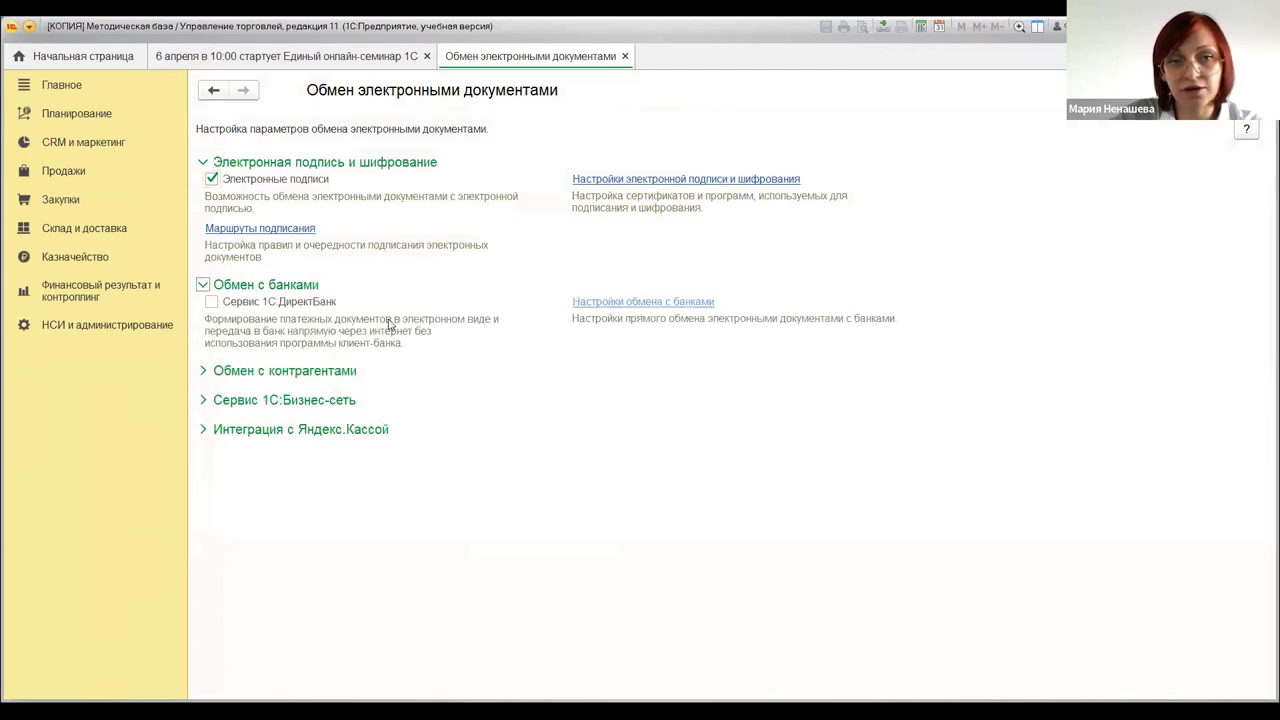
{"action": "left_click", "coordinate": [285, 371]}
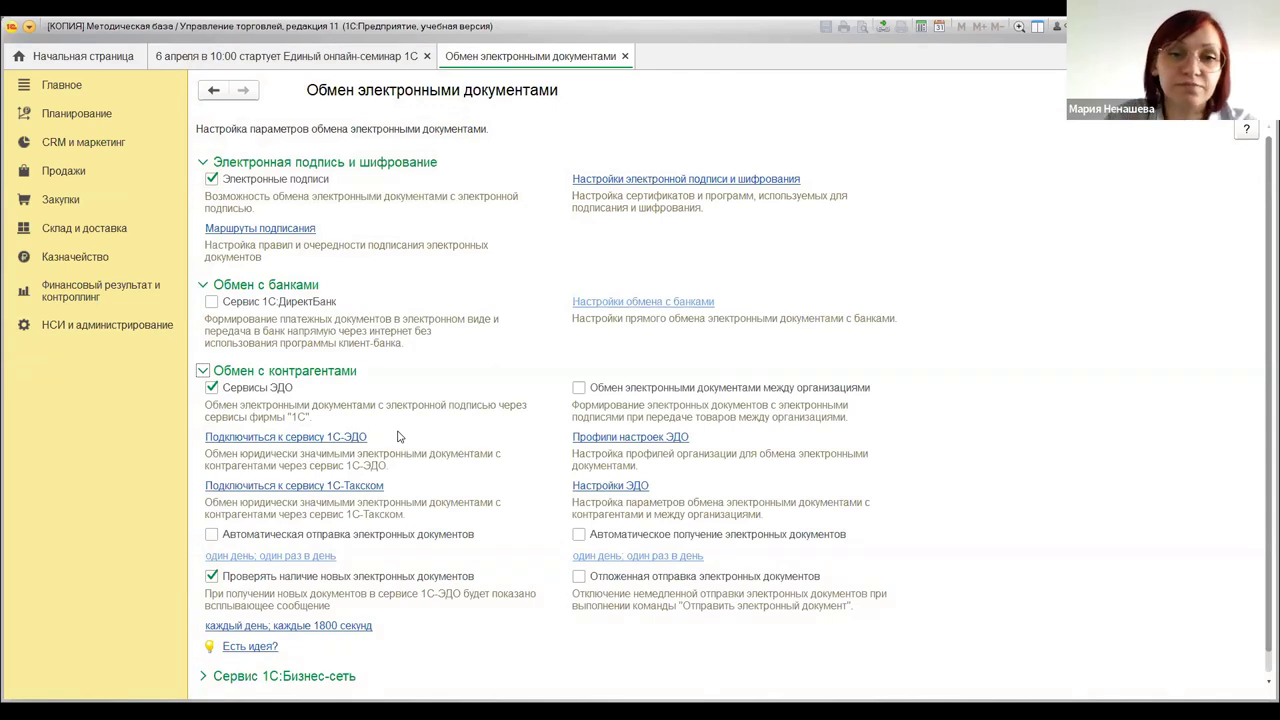
Review the certificates, the ViPNet CSP and КриптоПро CSP programs, and the additional options in the electronic signature and encryption settings.
{"action": "left_click", "coordinate": [724, 177]}
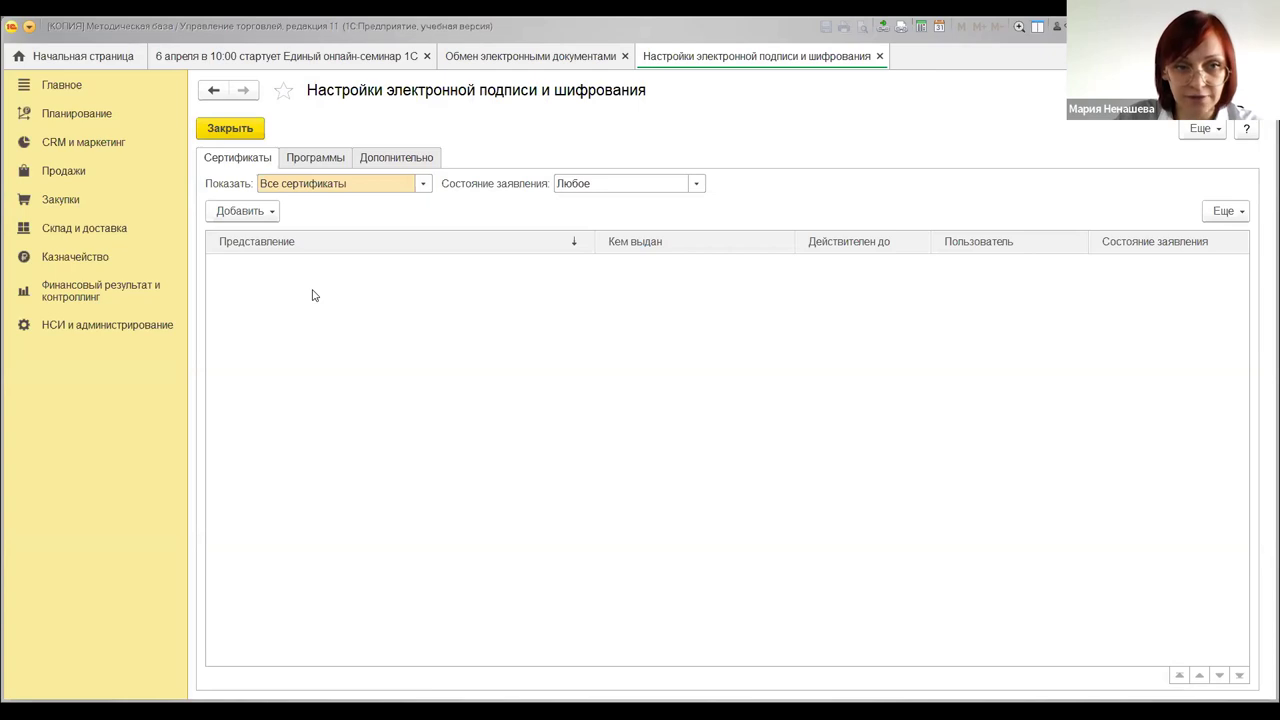
{"action": "left_click", "coordinate": [316, 158]}
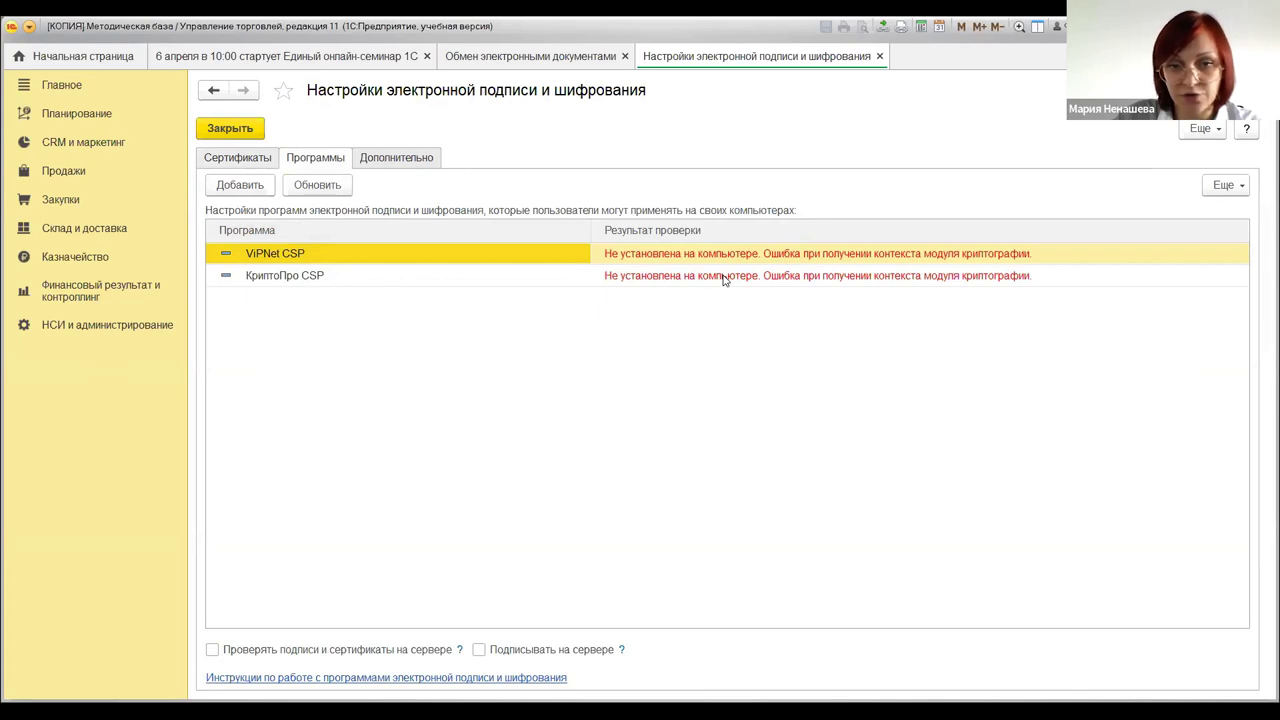
{"action": "left_click", "coordinate": [312, 278]}
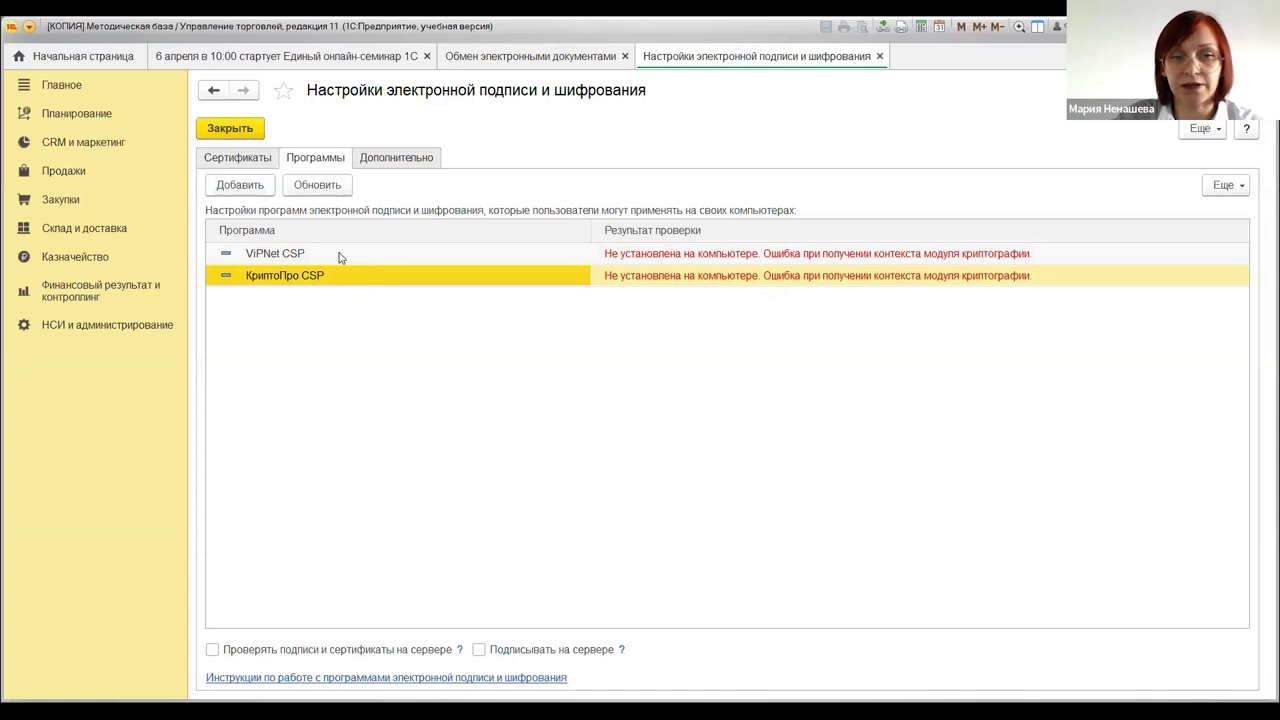
{"action": "left_click", "coordinate": [340, 256]}
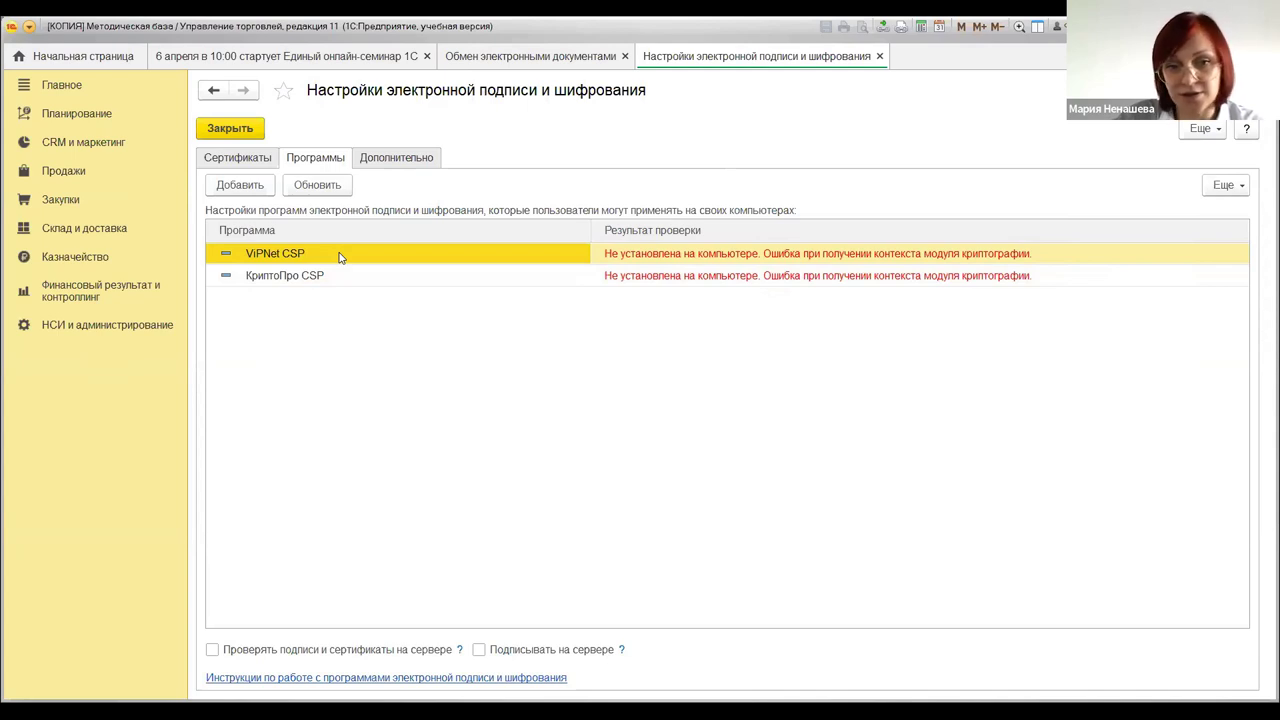
{"action": "left_click", "coordinate": [375, 157]}
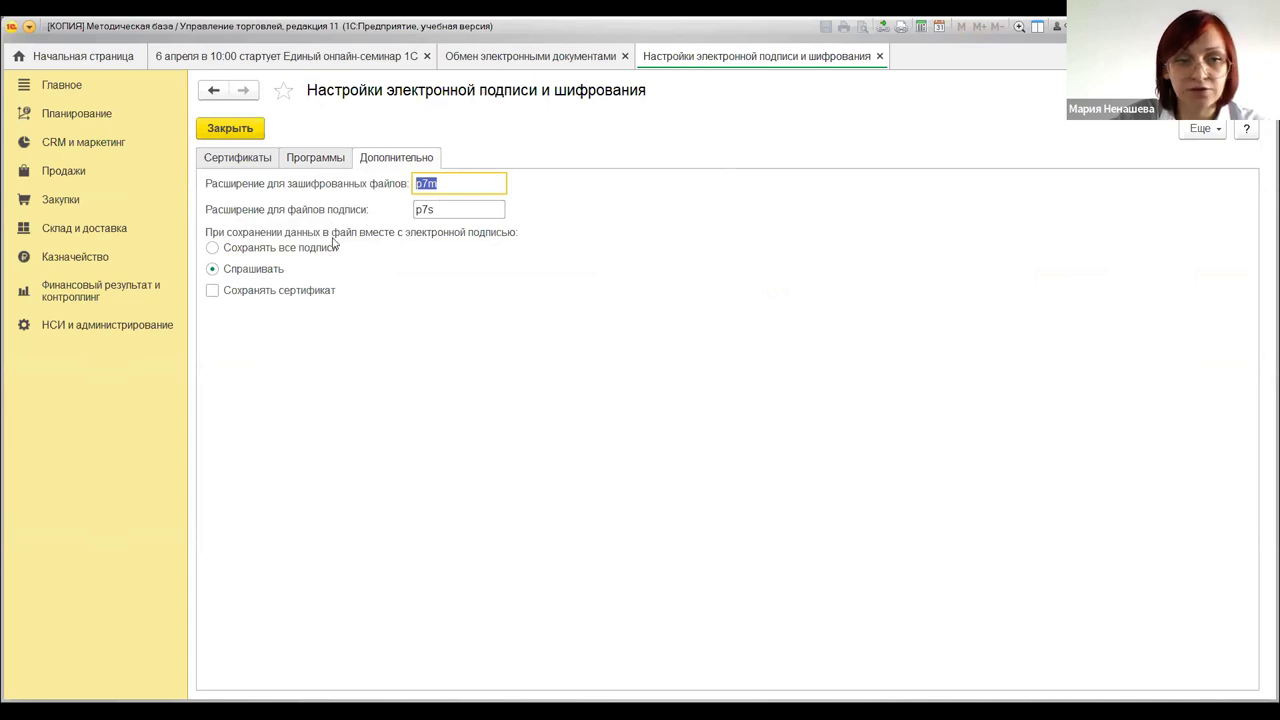
{"action": "left_click", "coordinate": [258, 157]}
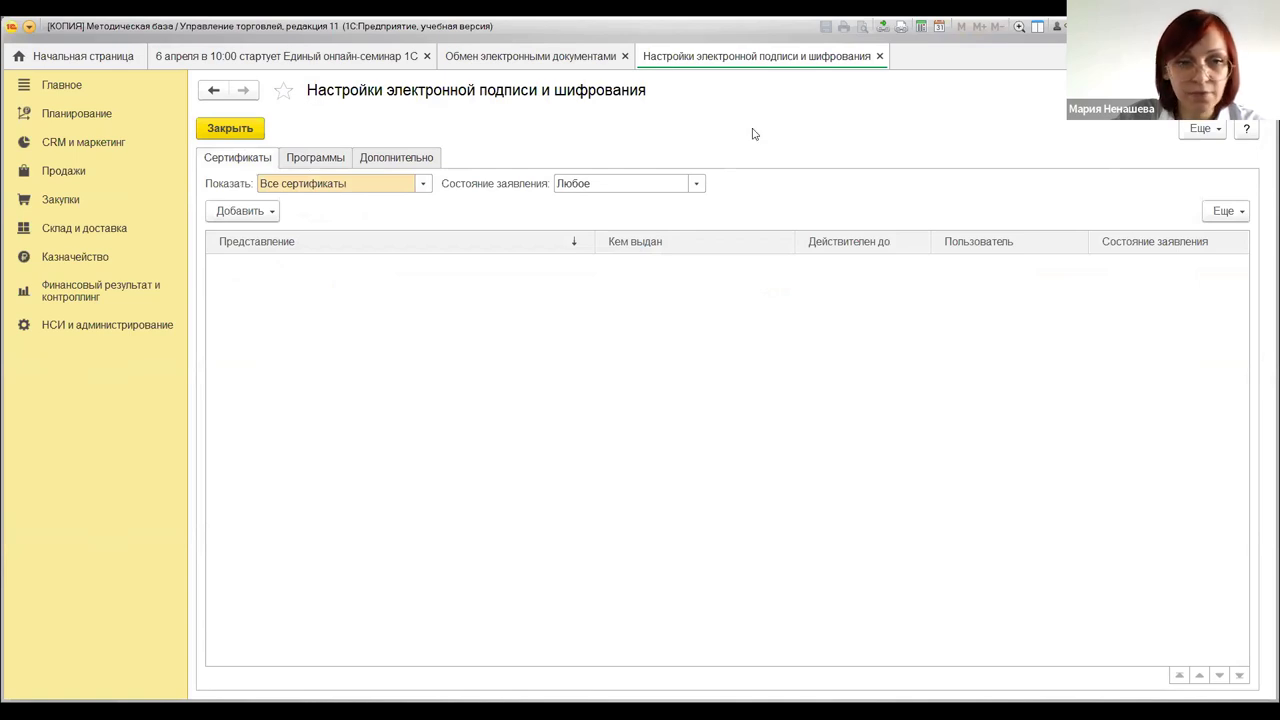
{"action": "key", "text": "Escape"}
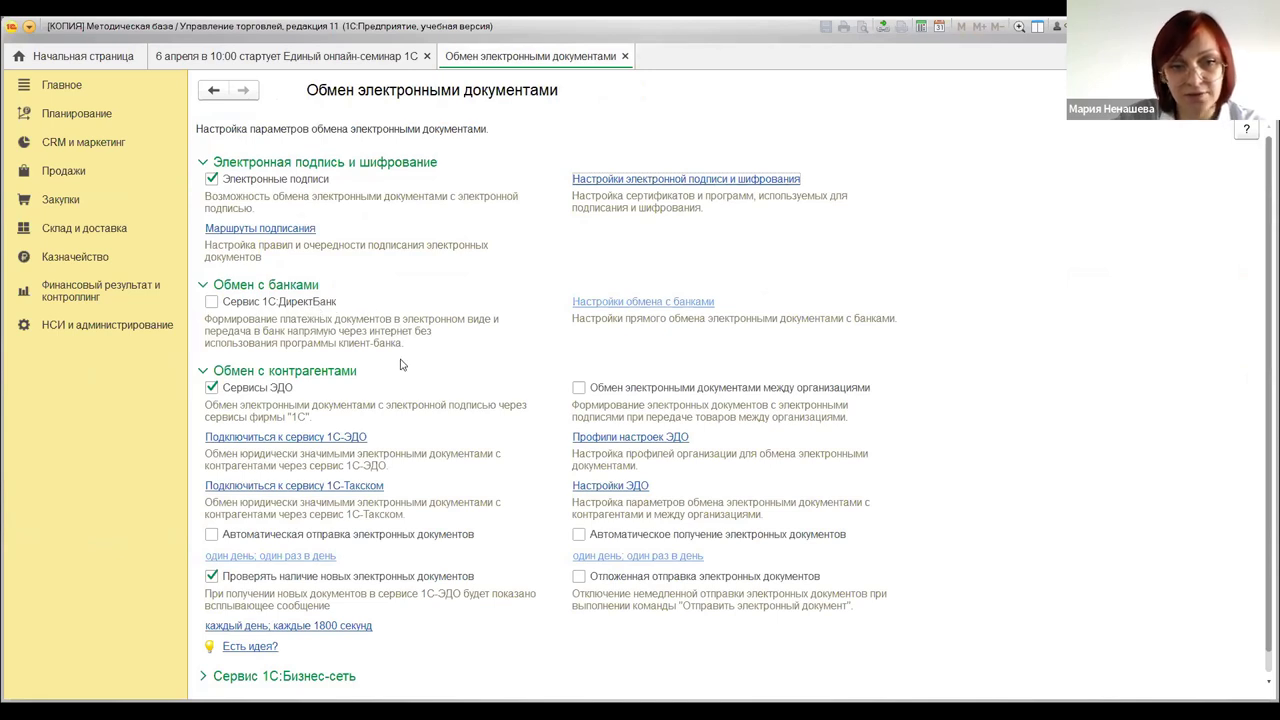
Look at the ЭДО settings profiles list and the 1С-Такском connection assistant for a new profile, leaving both without saving anything.
{"action": "scroll", "coordinate": [352, 356], "scroll_direction": "down", "scroll_amount": 1}
{"action": "scroll", "coordinate": [452, 299], "scroll_direction": "up", "scroll_amount": 1}
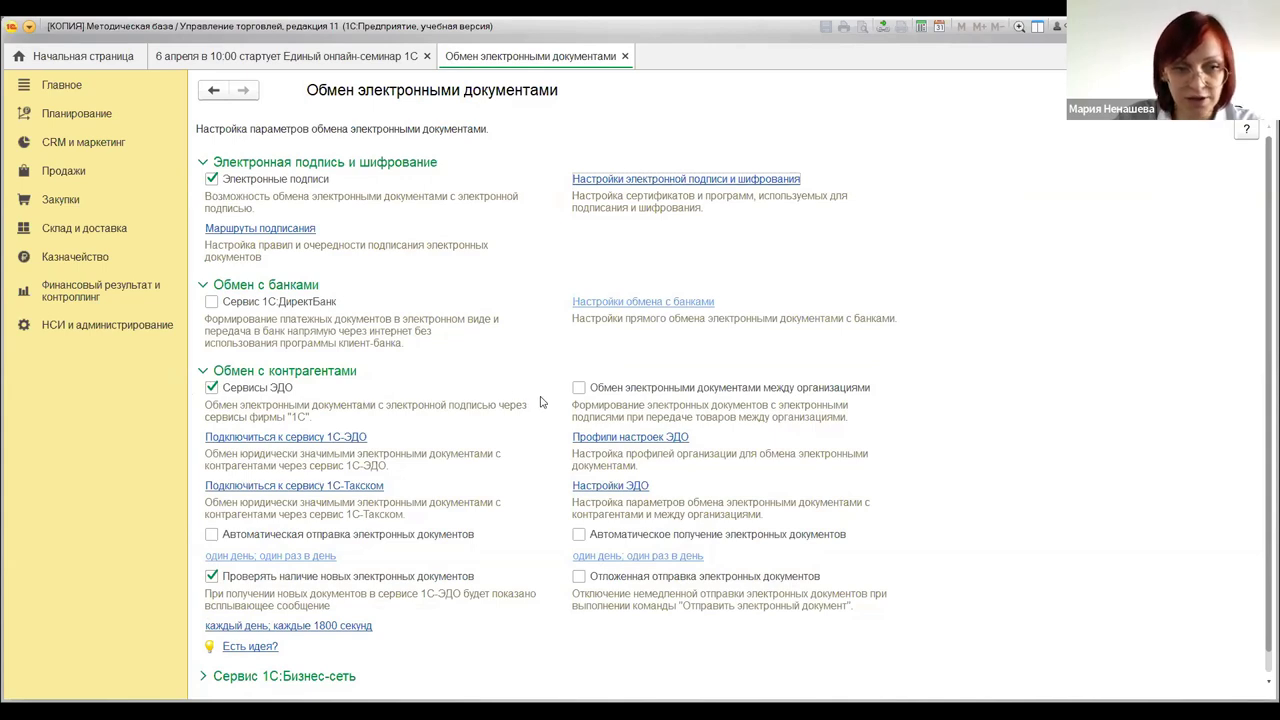
{"action": "scroll", "coordinate": [380, 410], "scroll_direction": "down", "scroll_amount": 1}
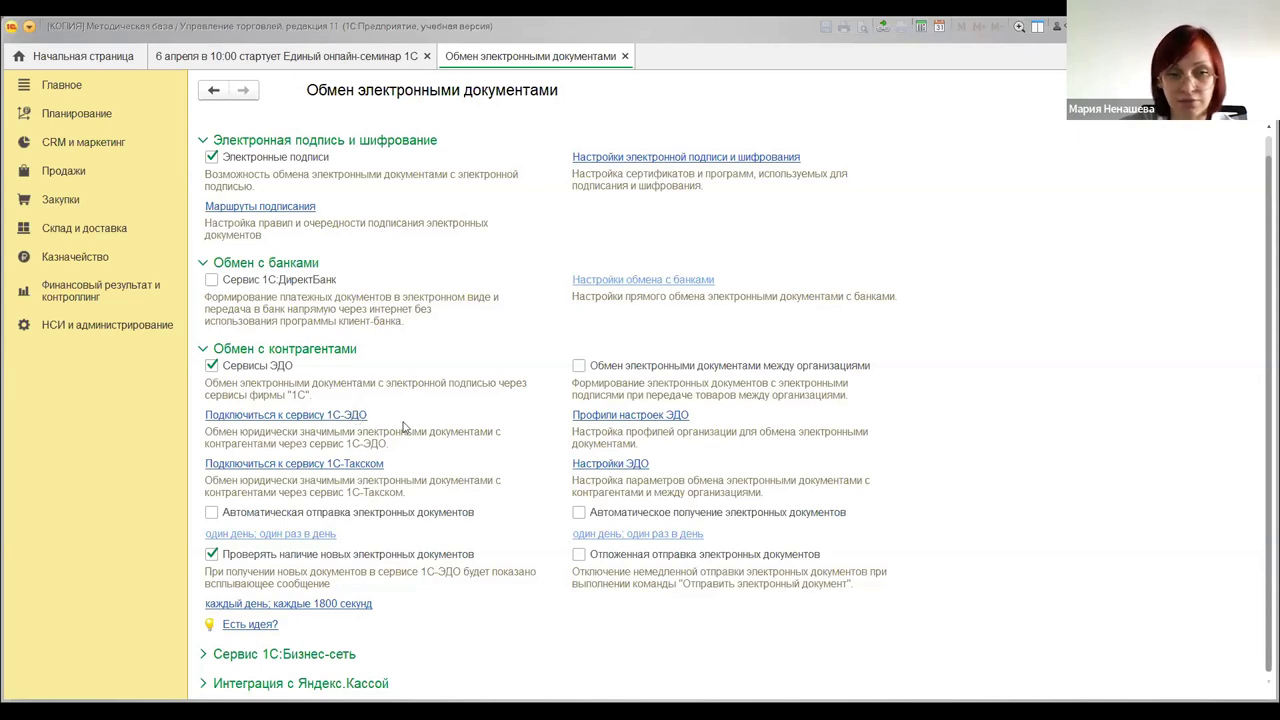
{"action": "left_click", "coordinate": [652, 418]}
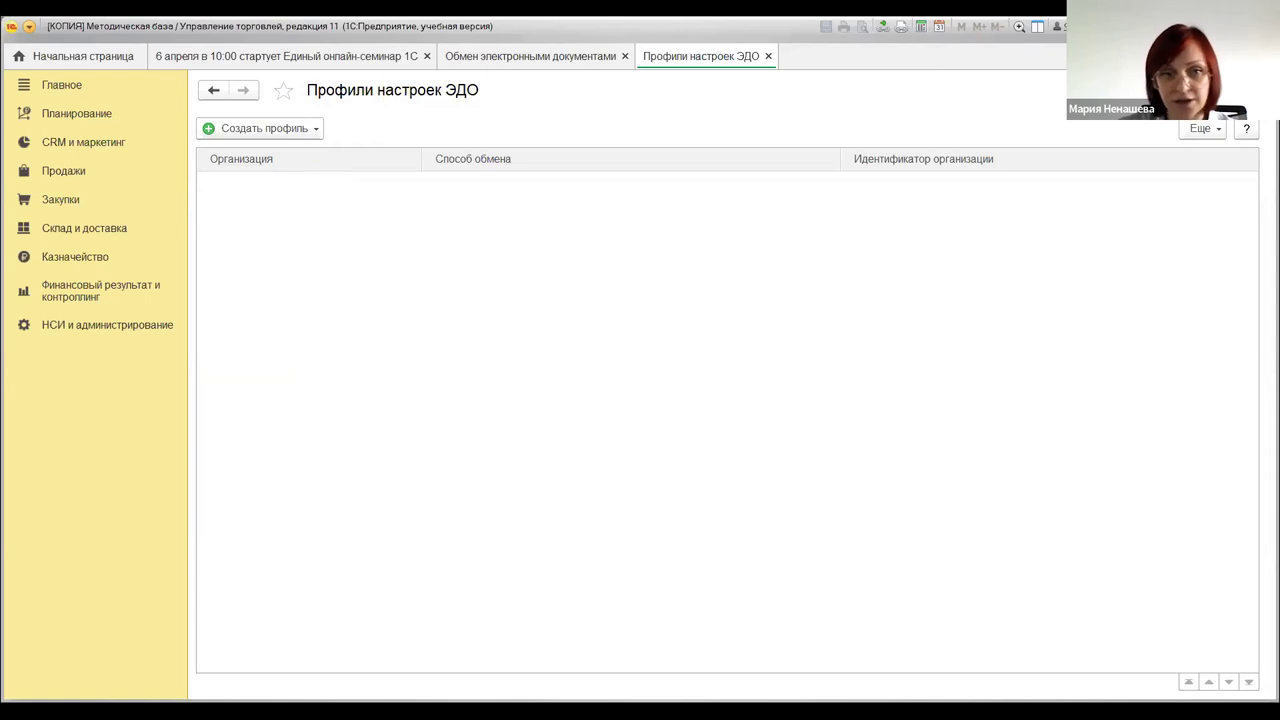
{"action": "left_click", "coordinate": [277, 142]}
{"action": "left_click", "coordinate": [287, 173]}
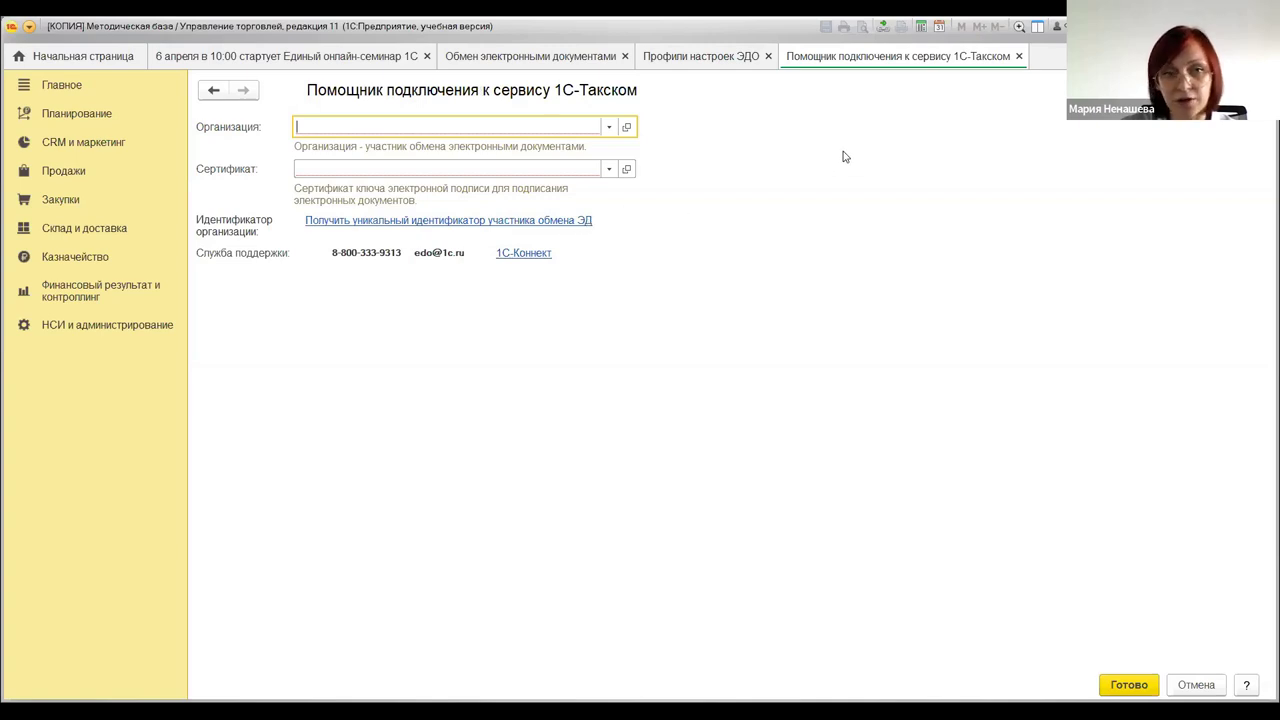
{"action": "left_click", "coordinate": [1019, 57]}
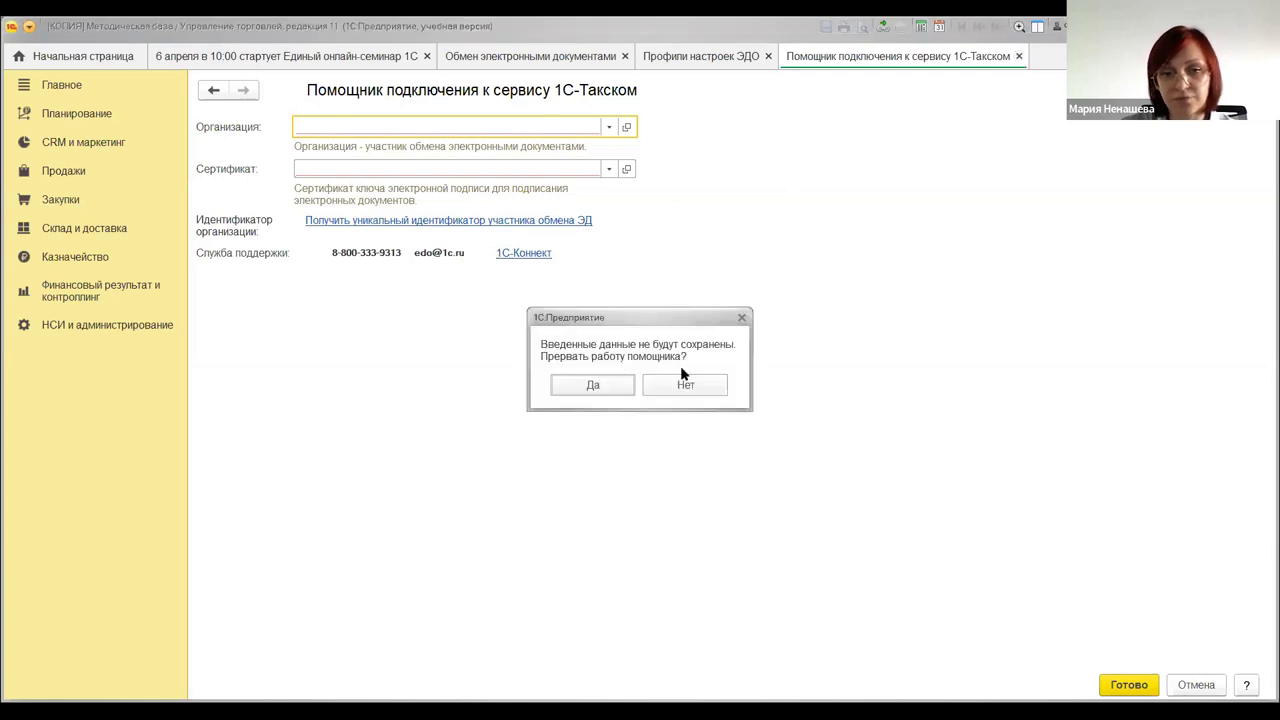
{"action": "key", "text": "Escape"}
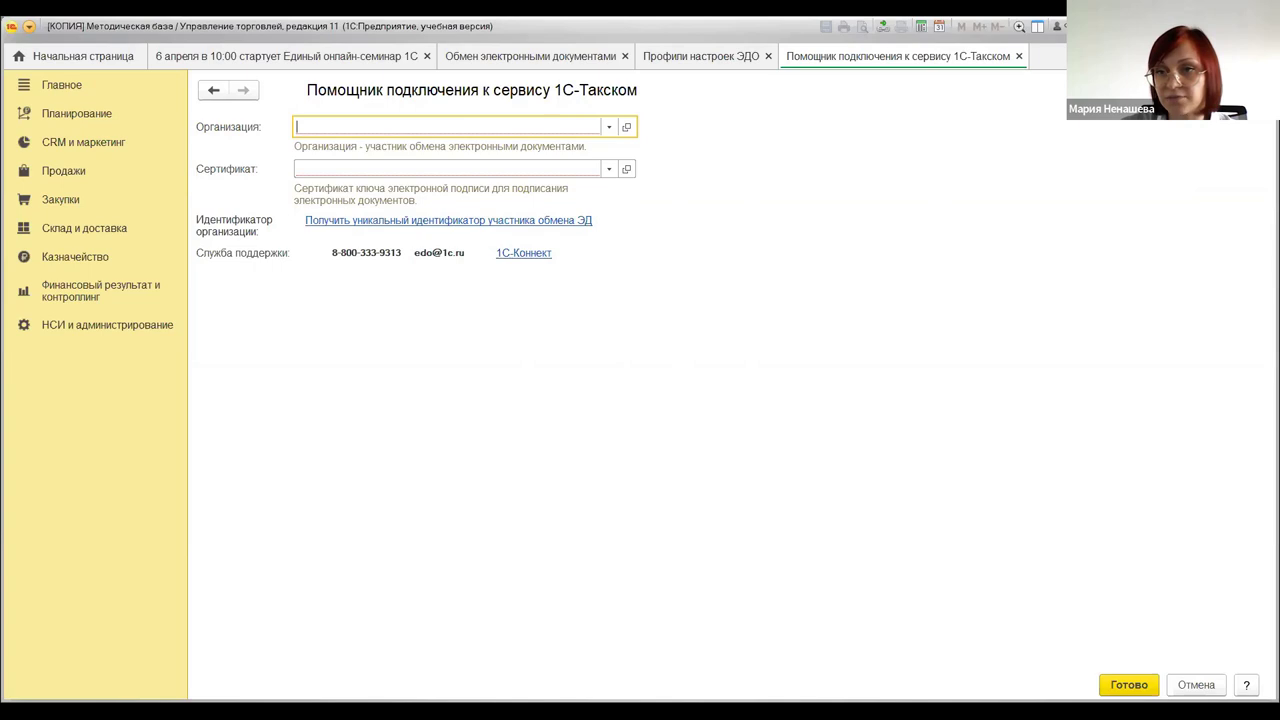
{"action": "key", "text": "Escape"}
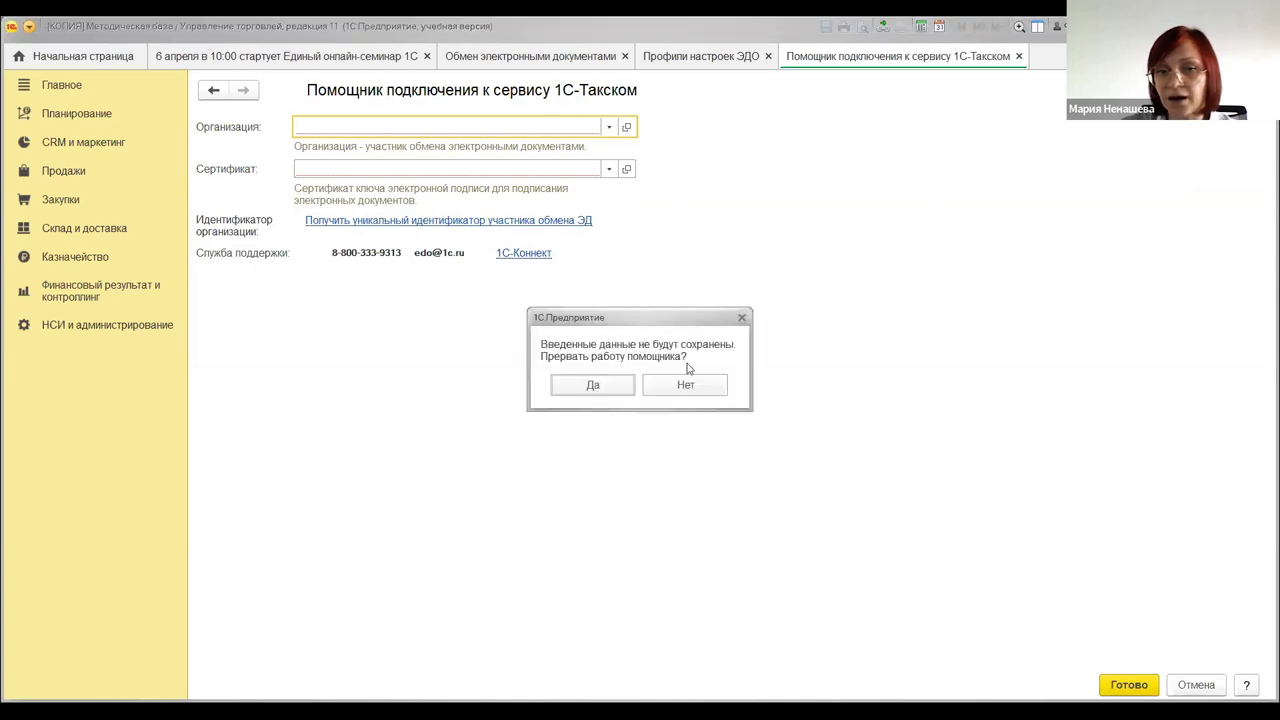
{"action": "left_click", "coordinate": [600, 388]}
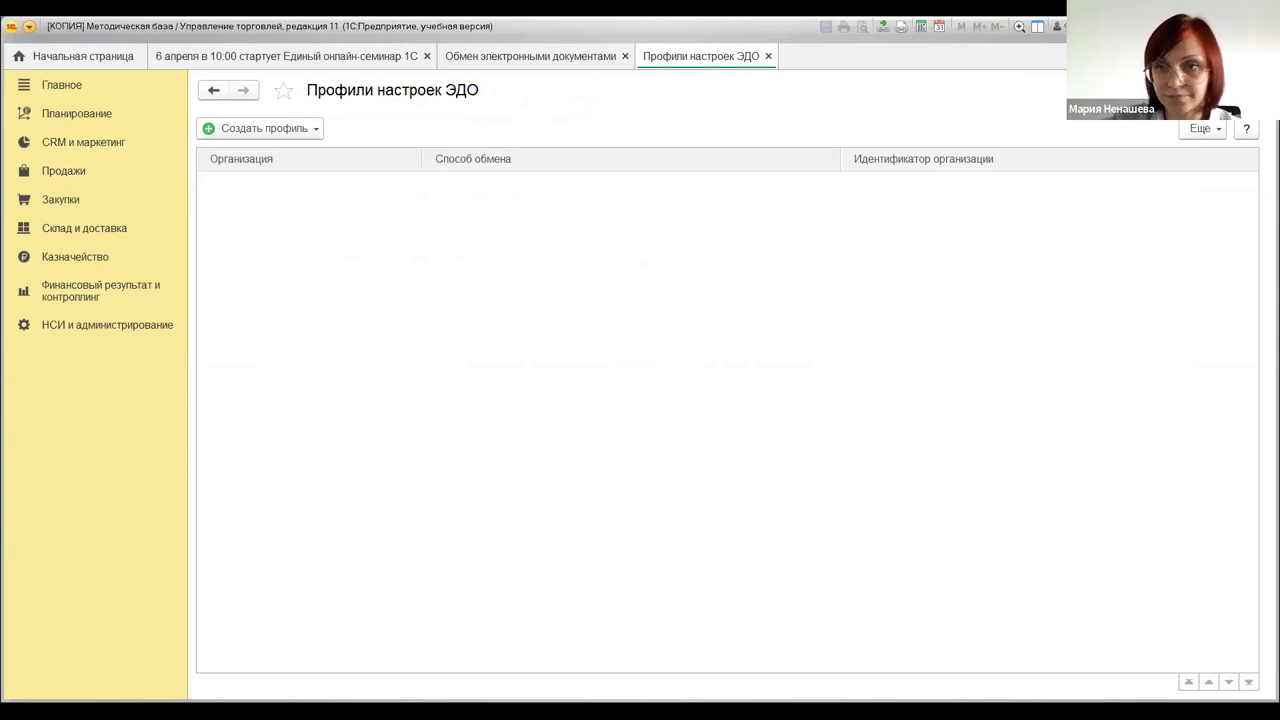
{"action": "key", "text": "ctrl+F4"}
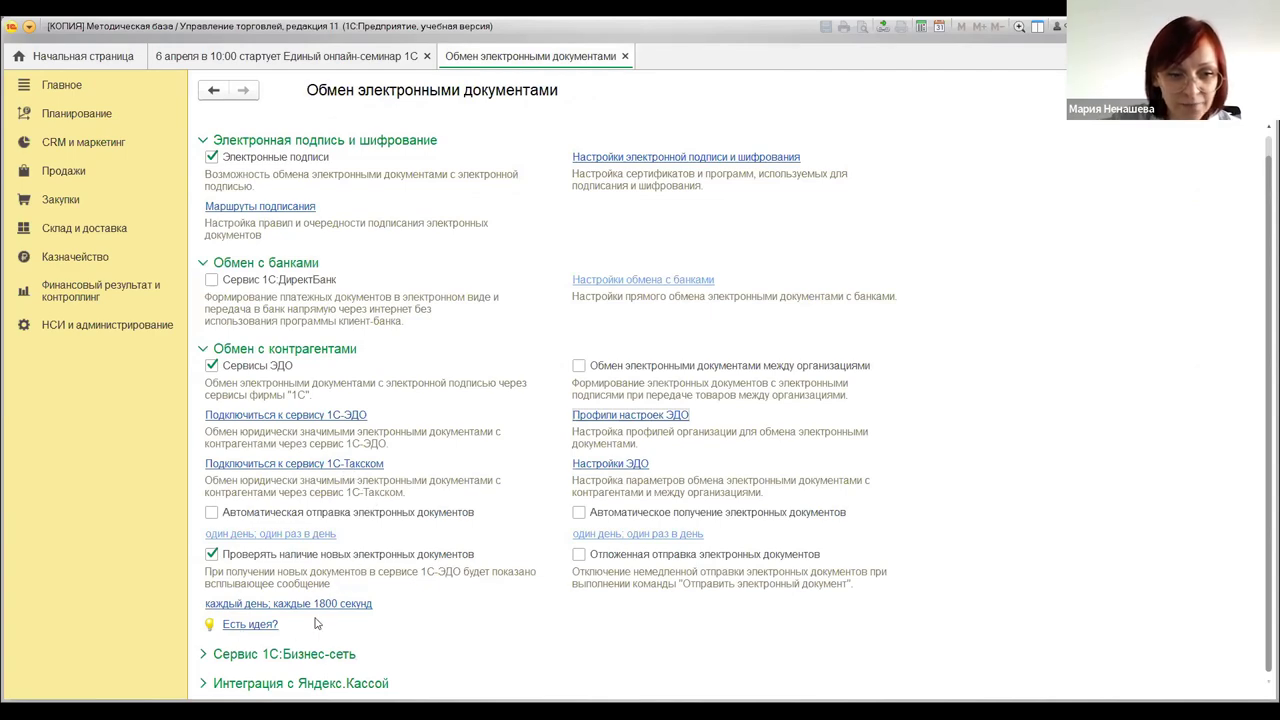
Expand the Сервис 1С:Бизнес-сеть section and look through the remaining electronic document exchange settings.
{"action": "left_click", "coordinate": [280, 662]}
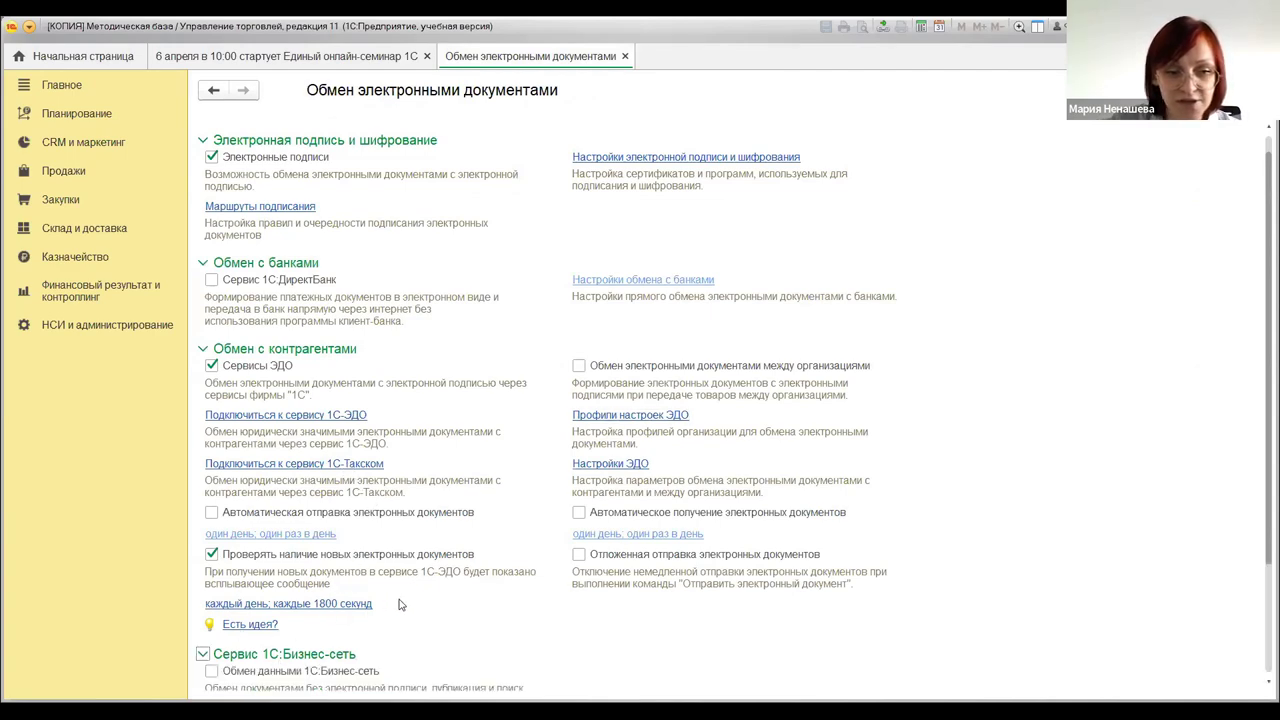
{"action": "left_click", "coordinate": [265, 681]}
{"action": "scroll", "coordinate": [410, 565], "scroll_direction": "down", "scroll_amount": 2}
{"action": "scroll", "coordinate": [420, 562], "scroll_direction": "up", "scroll_amount": 3}
{"action": "scroll", "coordinate": [425, 562], "scroll_direction": "up", "scroll_amount": 4}
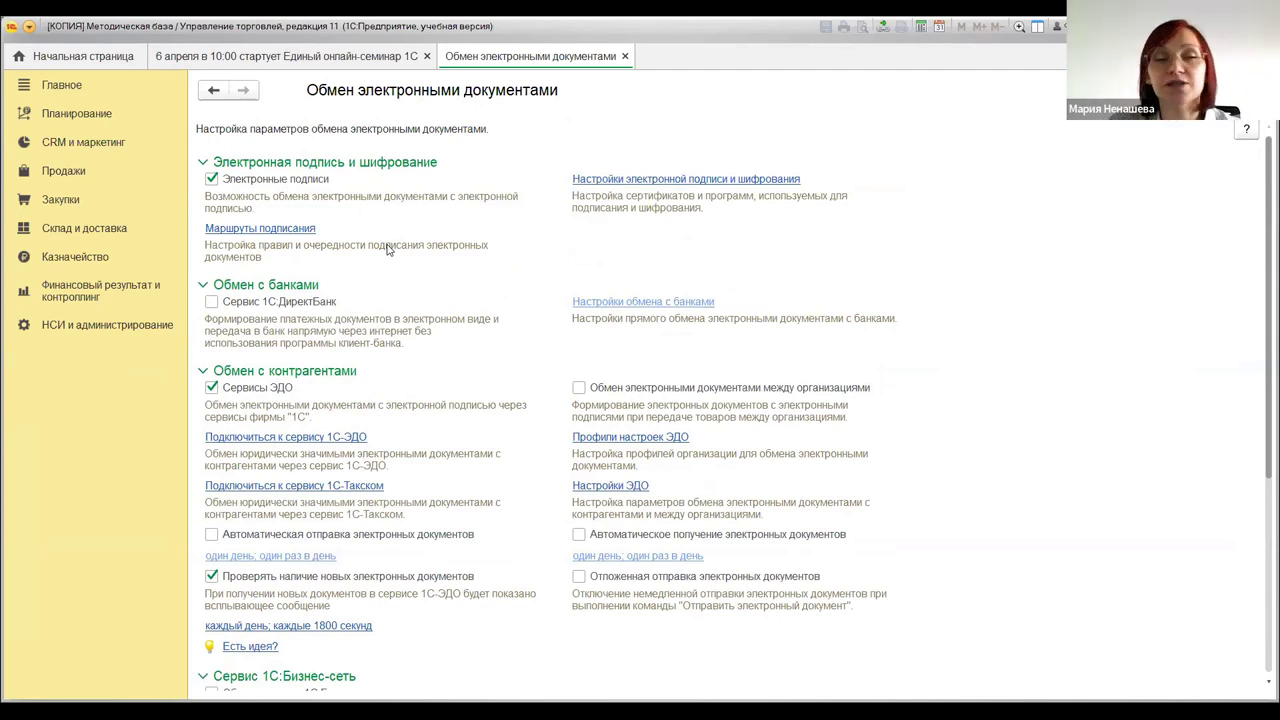
Open Текущие дела ЭДО and review the invitation folders Требуется согласие, Ждем согласия and Требуется пригласить.
{"action": "left_click", "coordinate": [30, 87]}
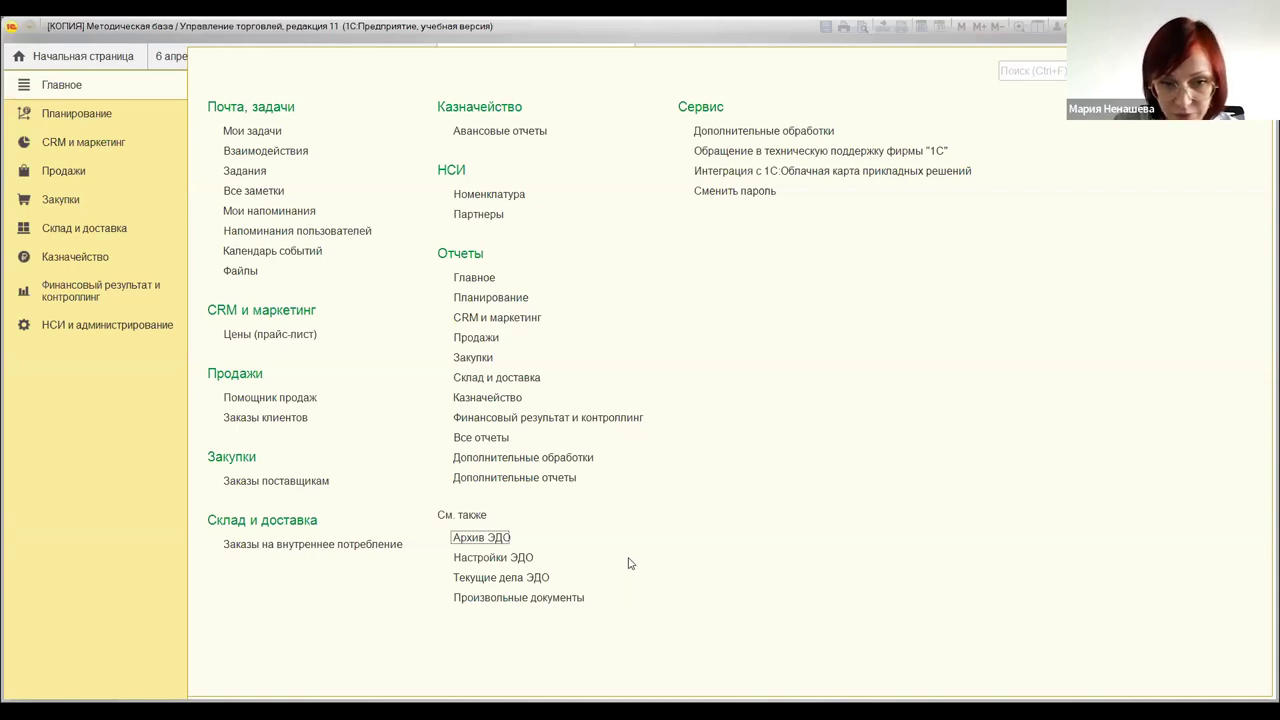
{"action": "left_click", "coordinate": [487, 578]}
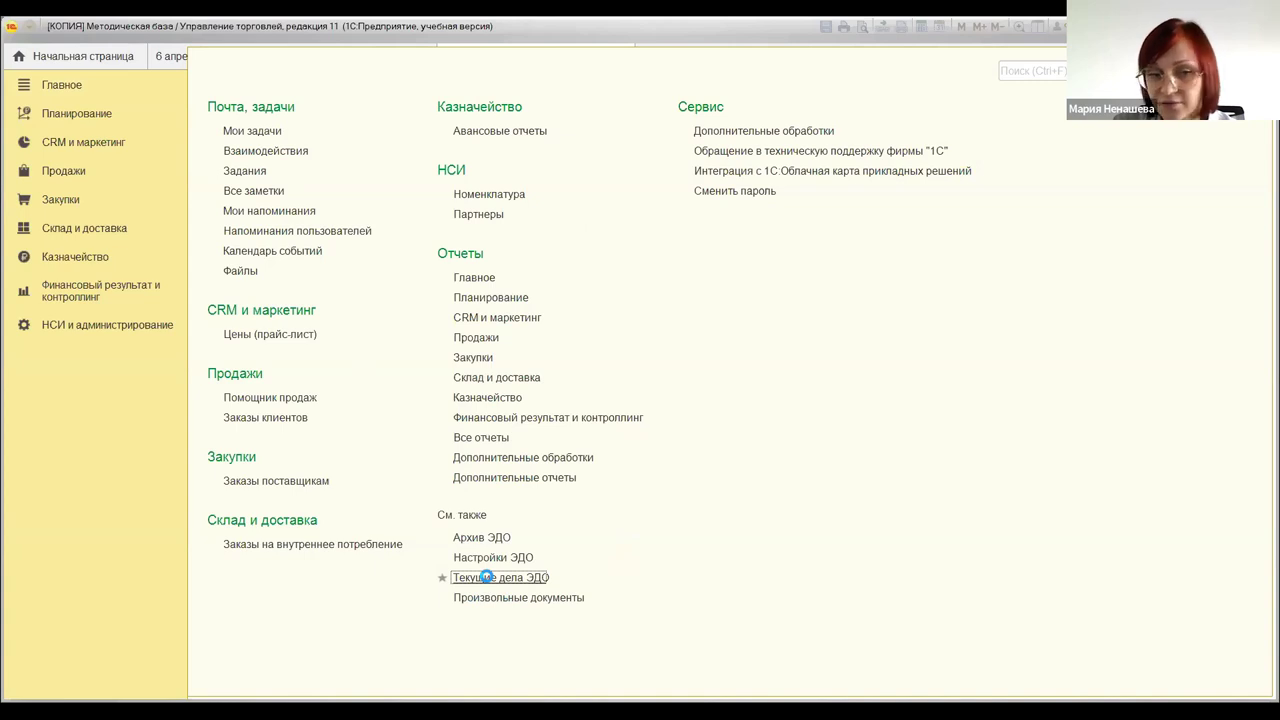
{"action": "left_click", "coordinate": [487, 577]}
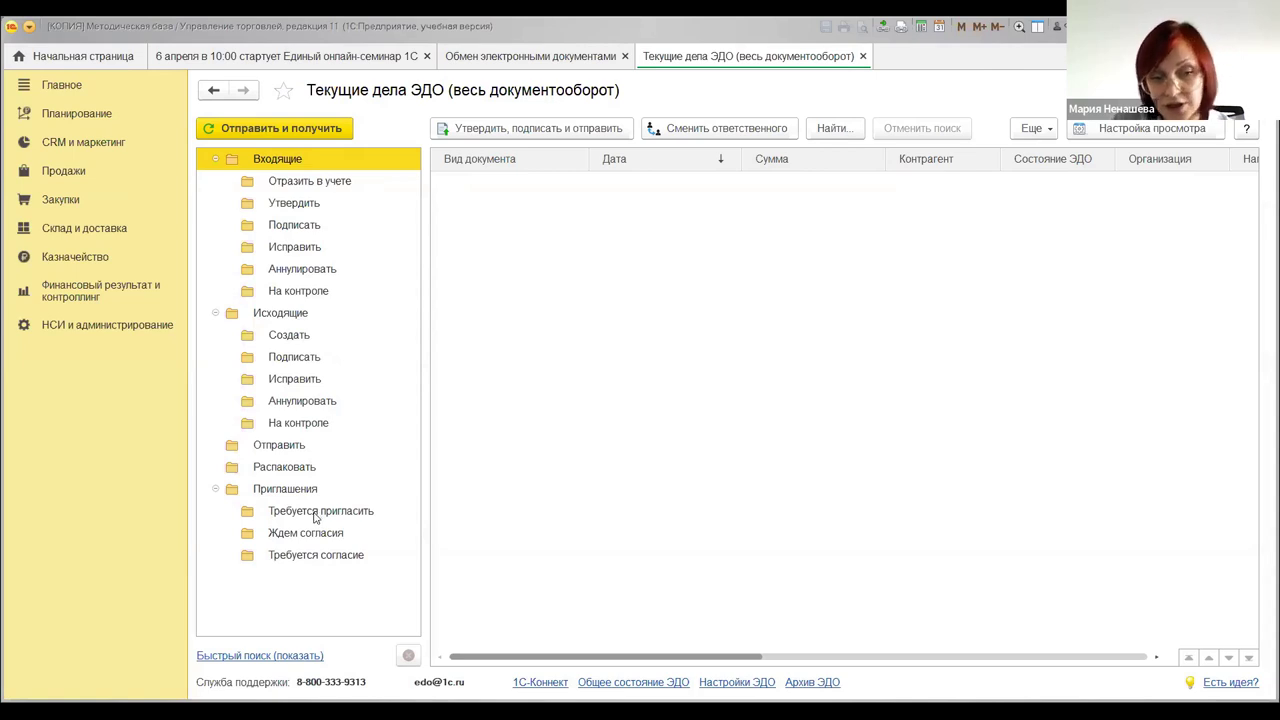
{"action": "left_click", "coordinate": [345, 555]}
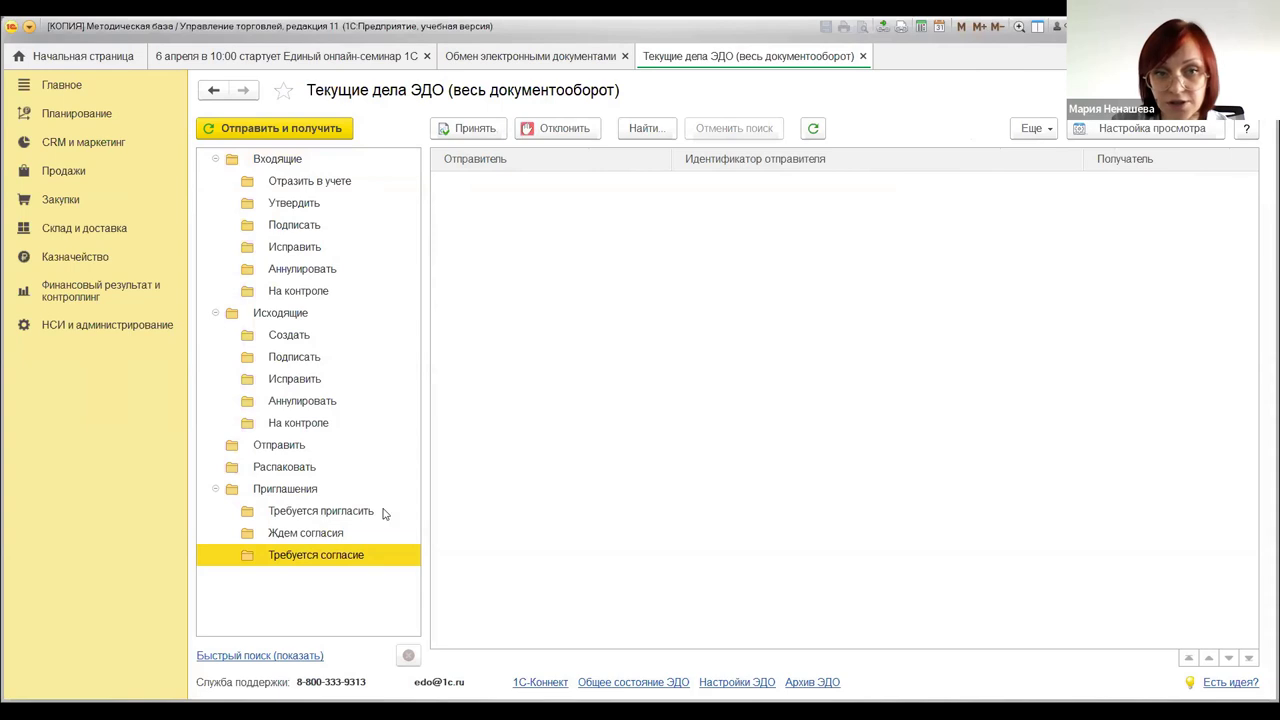
{"action": "left_click", "coordinate": [308, 539]}
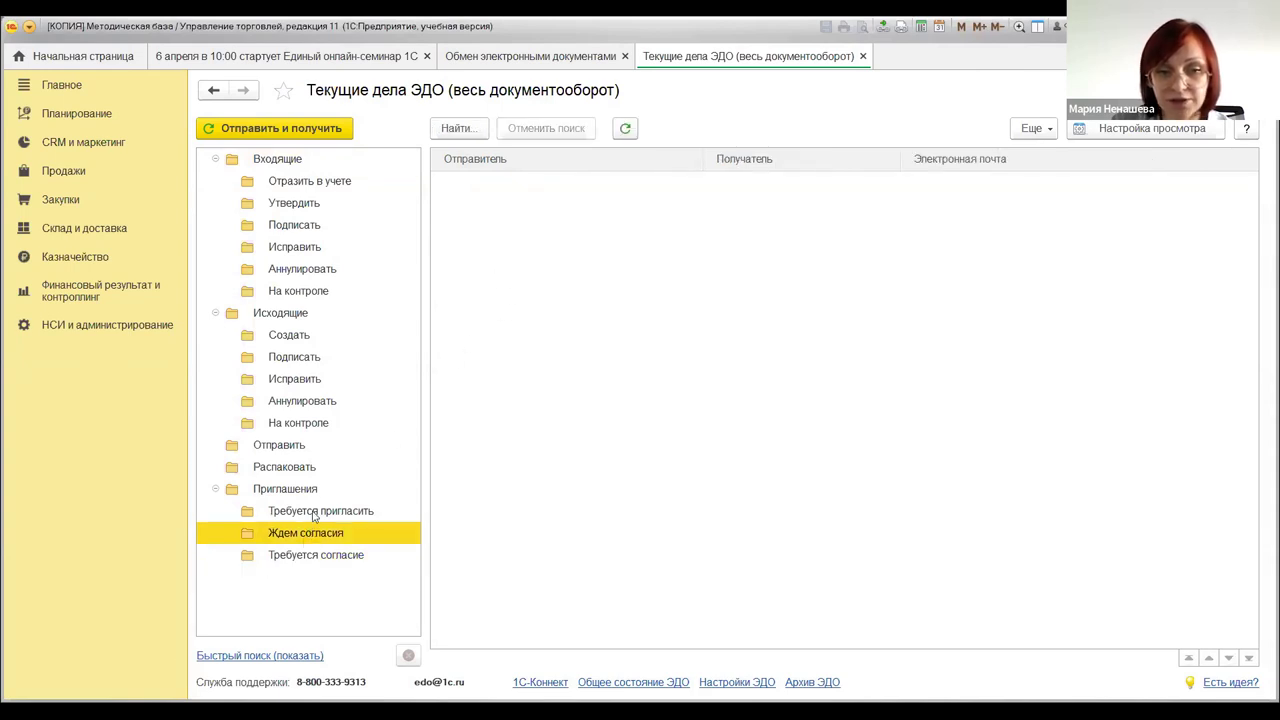
{"action": "left_click", "coordinate": [315, 513]}
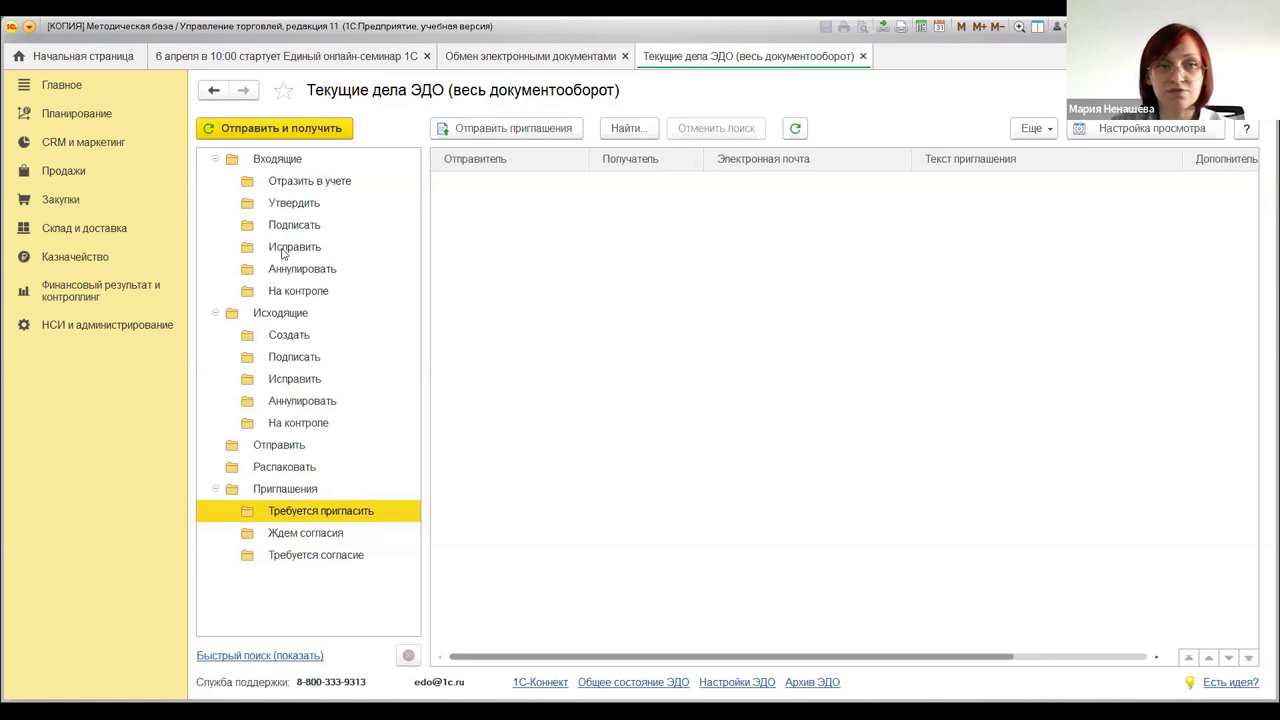
Try to send and receive electronic documents, and close Текущие дела ЭДО.
{"action": "left_click", "coordinate": [290, 128]}
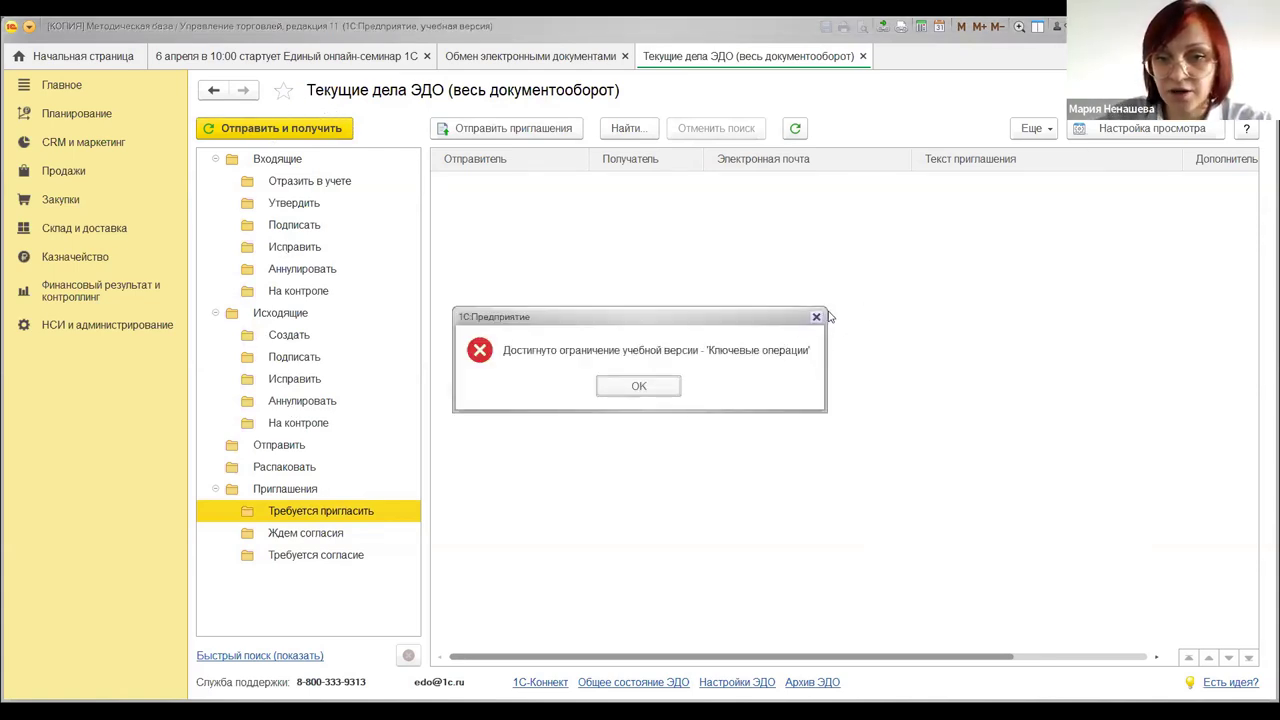
{"action": "left_click", "coordinate": [817, 319]}
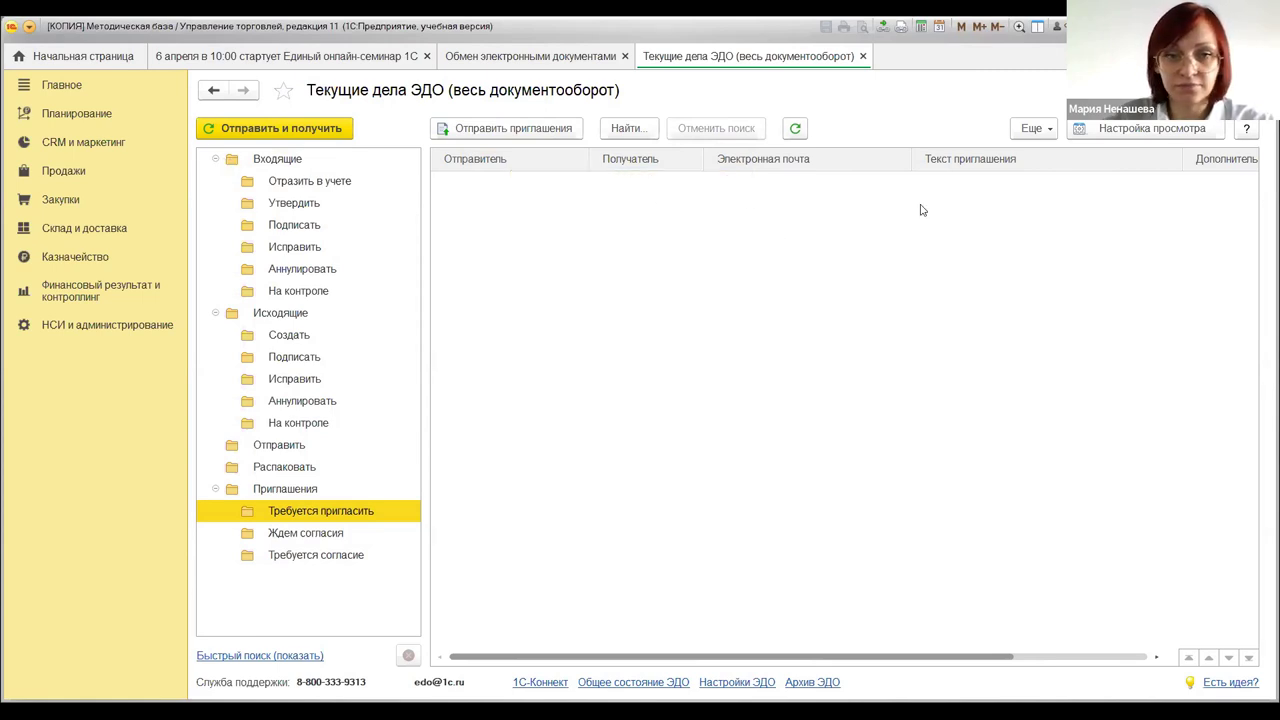
{"action": "left_click", "coordinate": [862, 56]}
Open Настройки ЭДО and look through the Организация and Контрагент filter choices, leaving both filters empty.
{"action": "left_click", "coordinate": [28, 92]}
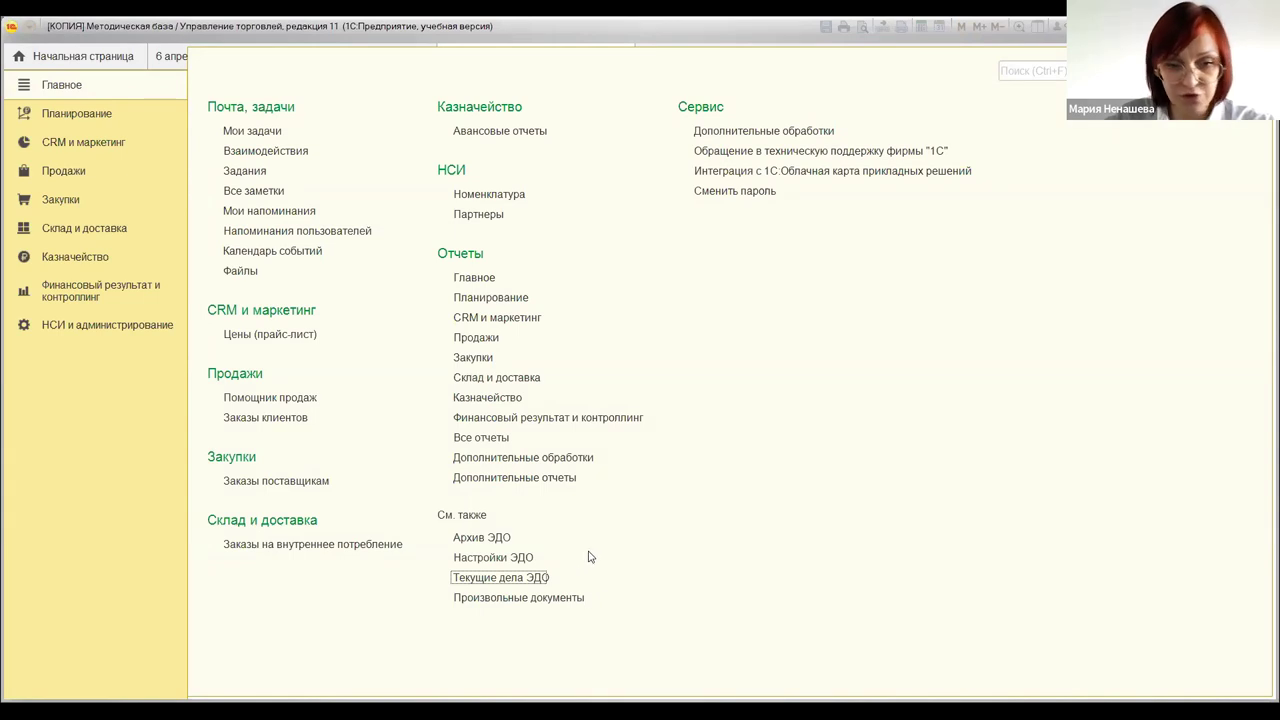
{"action": "left_click", "coordinate": [505, 561]}
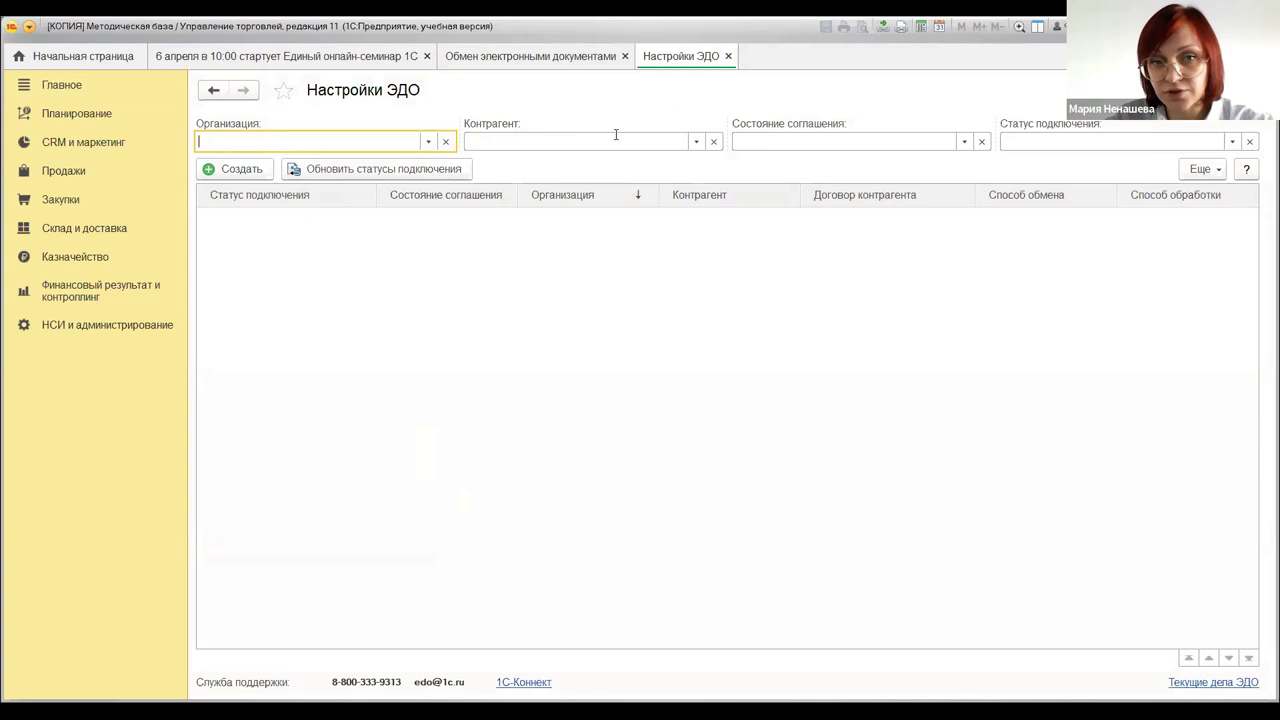
{"action": "left_click", "coordinate": [427, 142]}
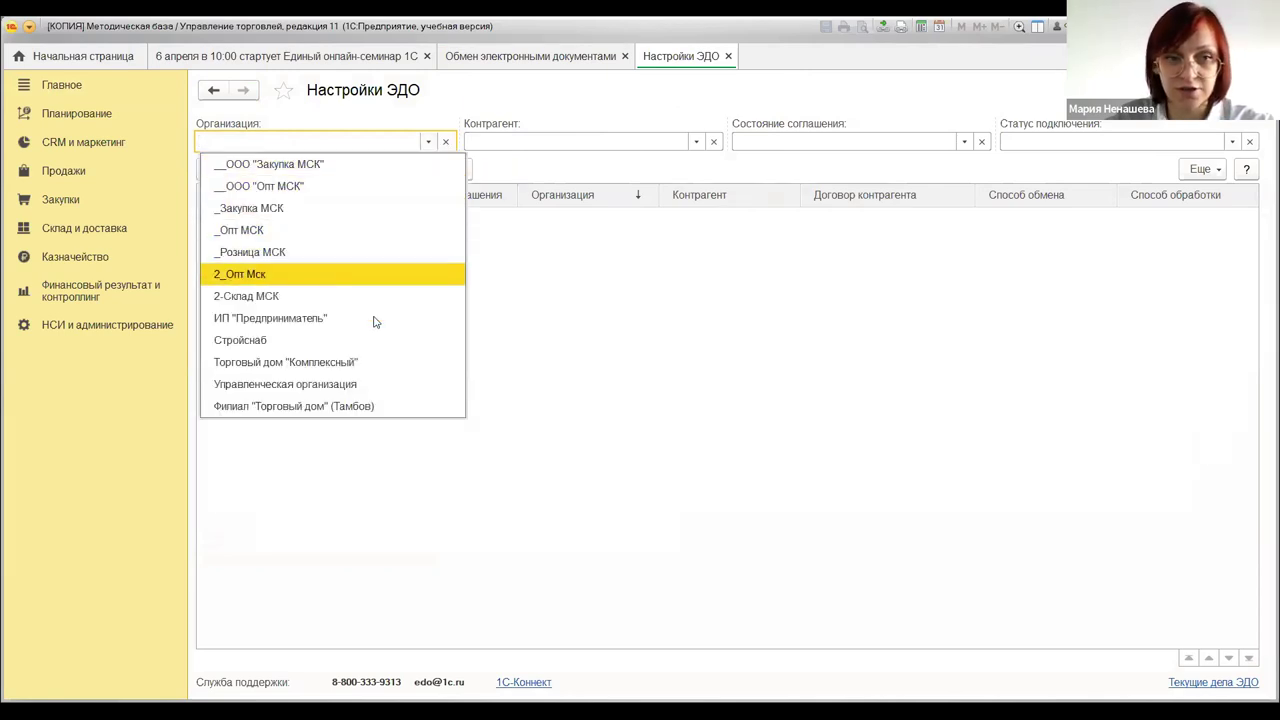
{"action": "left_click", "coordinate": [385, 274]}
{"action": "left_click", "coordinate": [446, 141]}
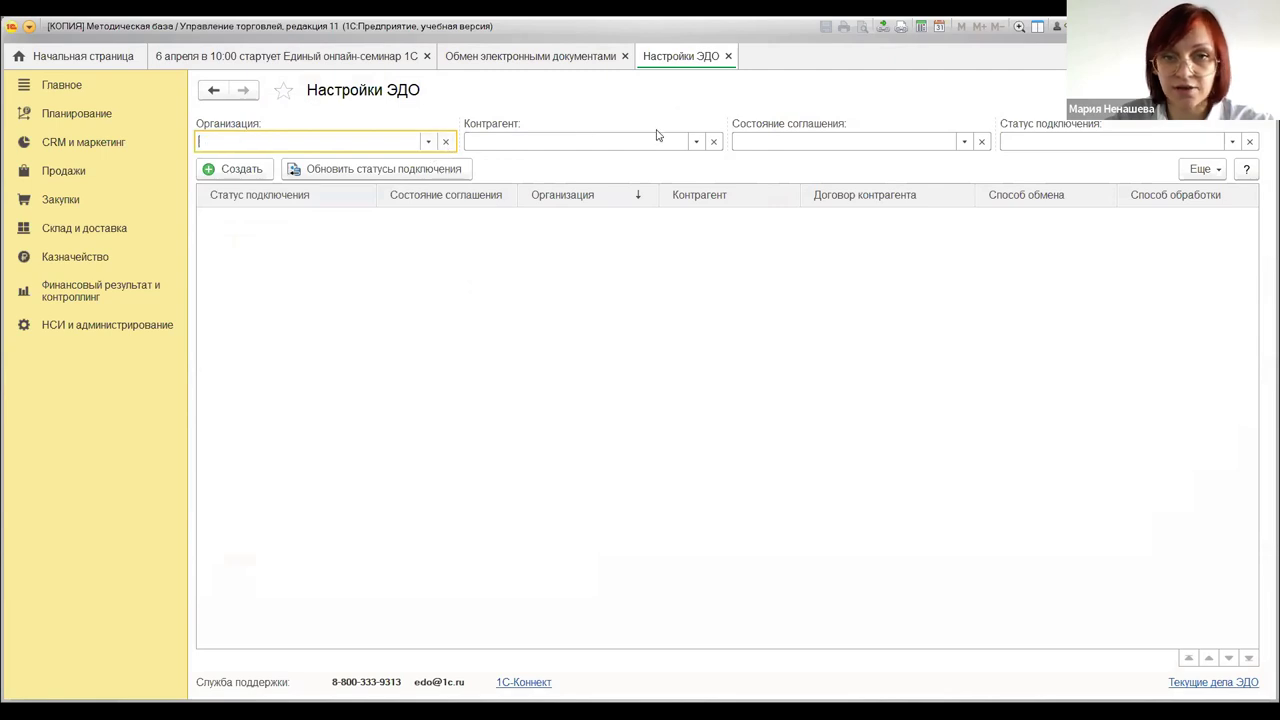
{"action": "left_click", "coordinate": [690, 147]}
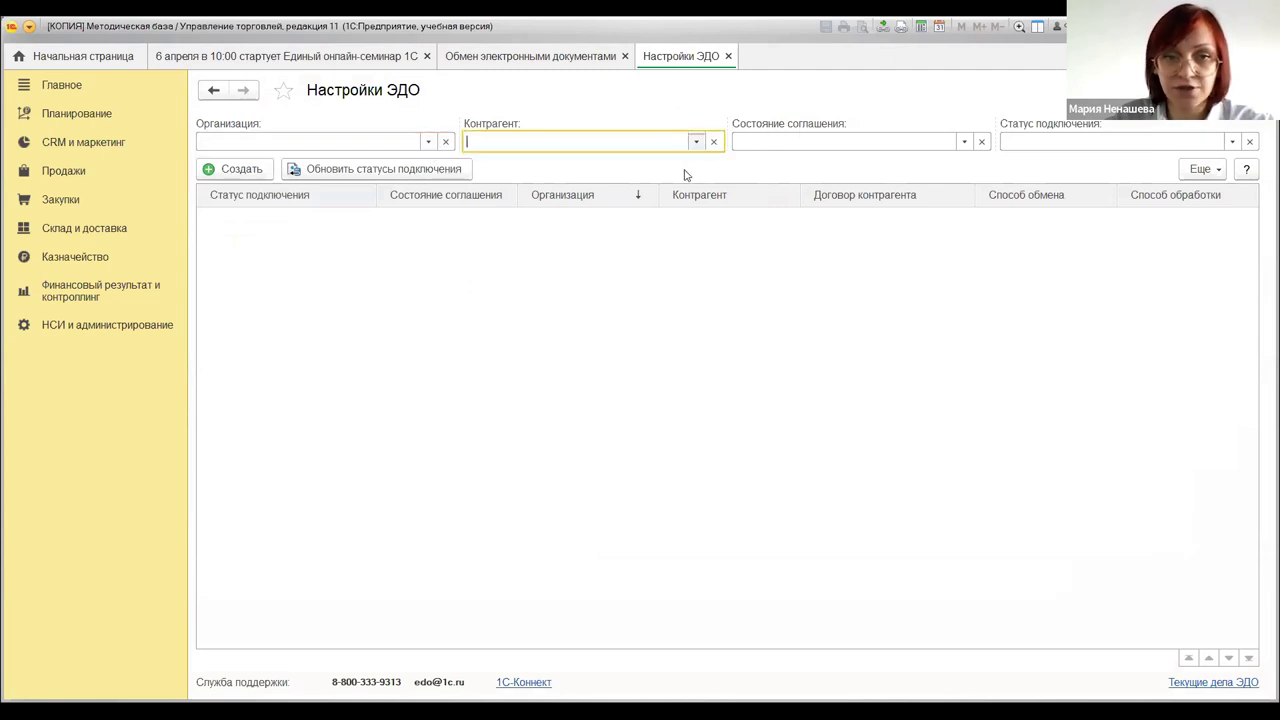
{"action": "left_click", "coordinate": [696, 141]}
{"action": "left_click", "coordinate": [407, 431]}
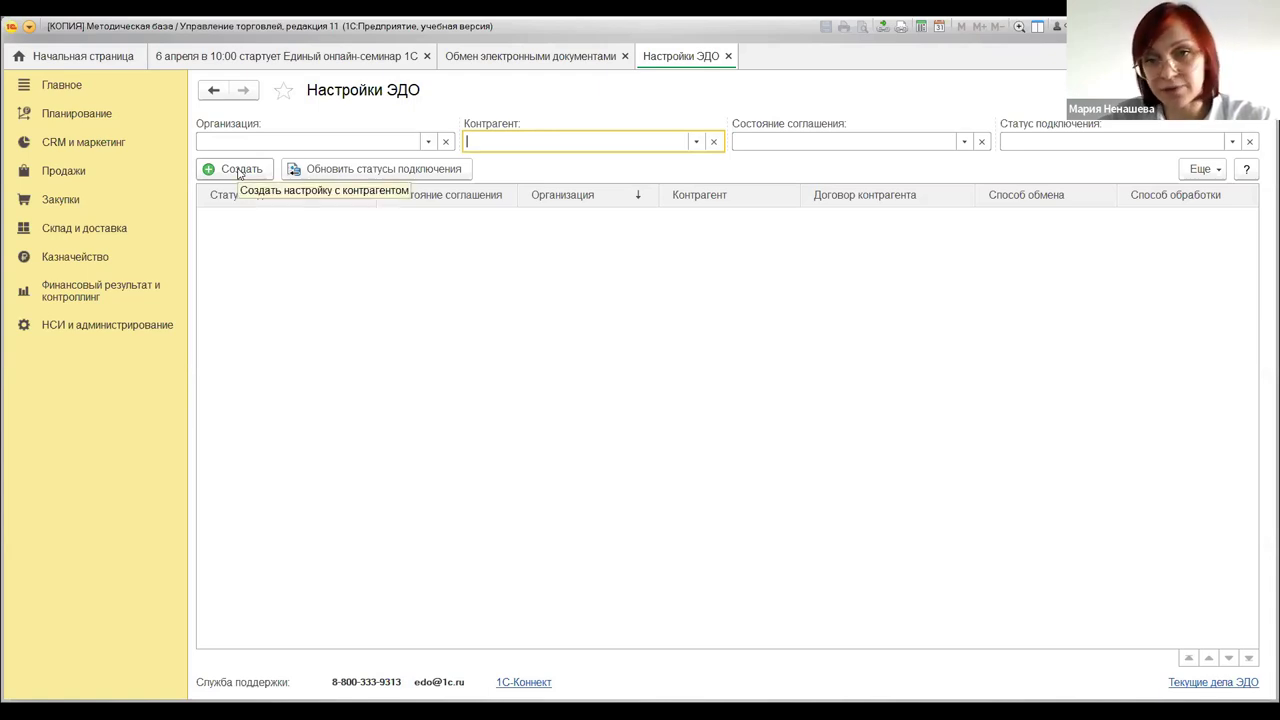
{"action": "left_click", "coordinate": [514, 283]}
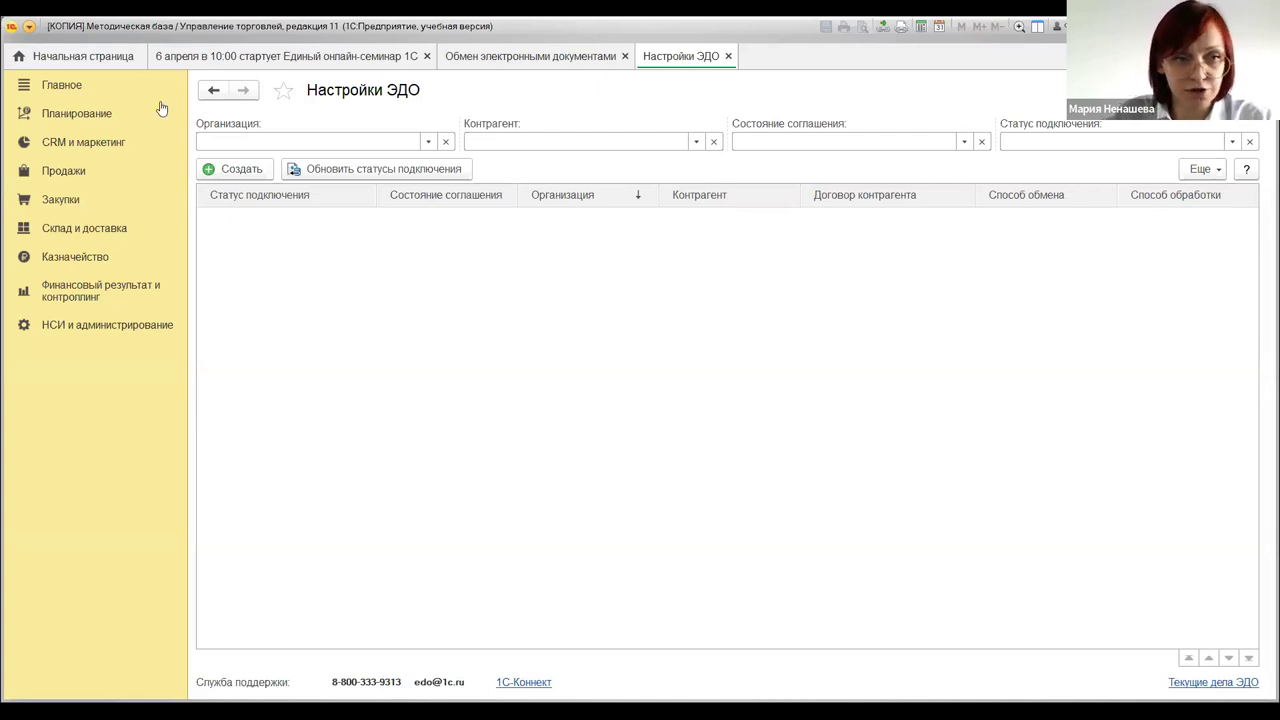
Open Архив ЭДО and clear the Ответственный filter for the incoming documents.
{"action": "left_click", "coordinate": [44, 86]}
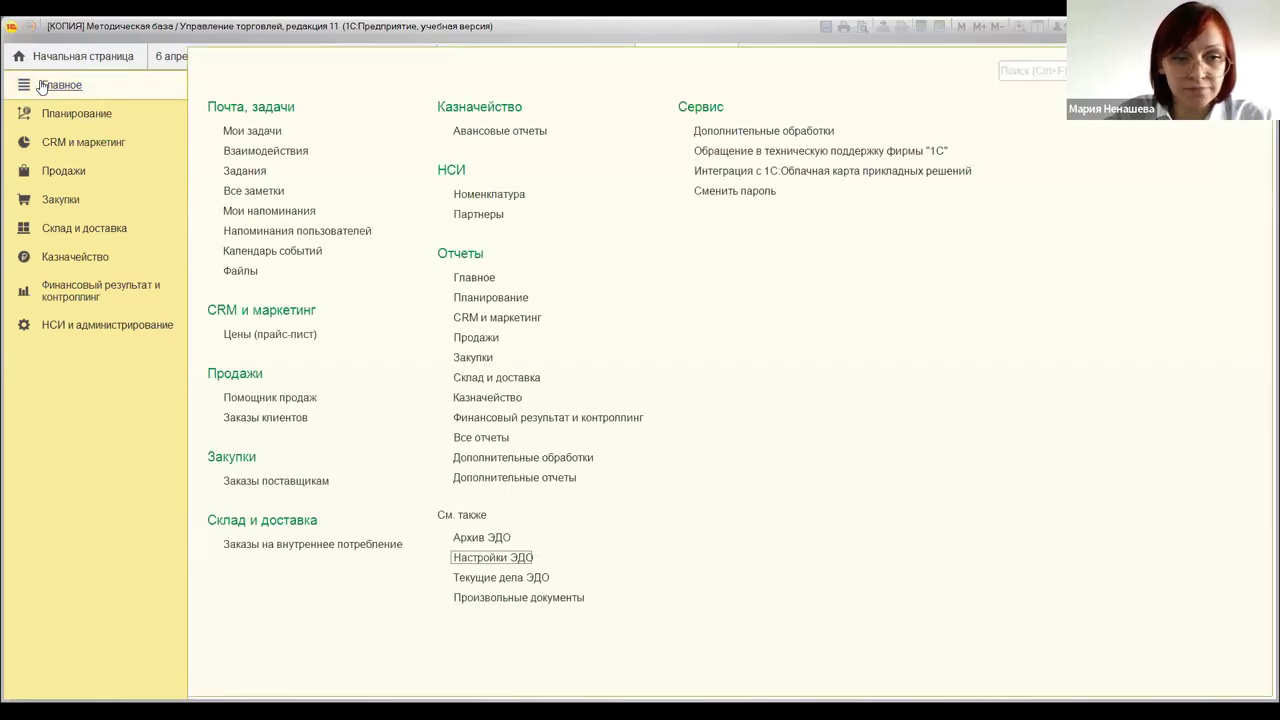
{"action": "left_click", "coordinate": [492, 538]}
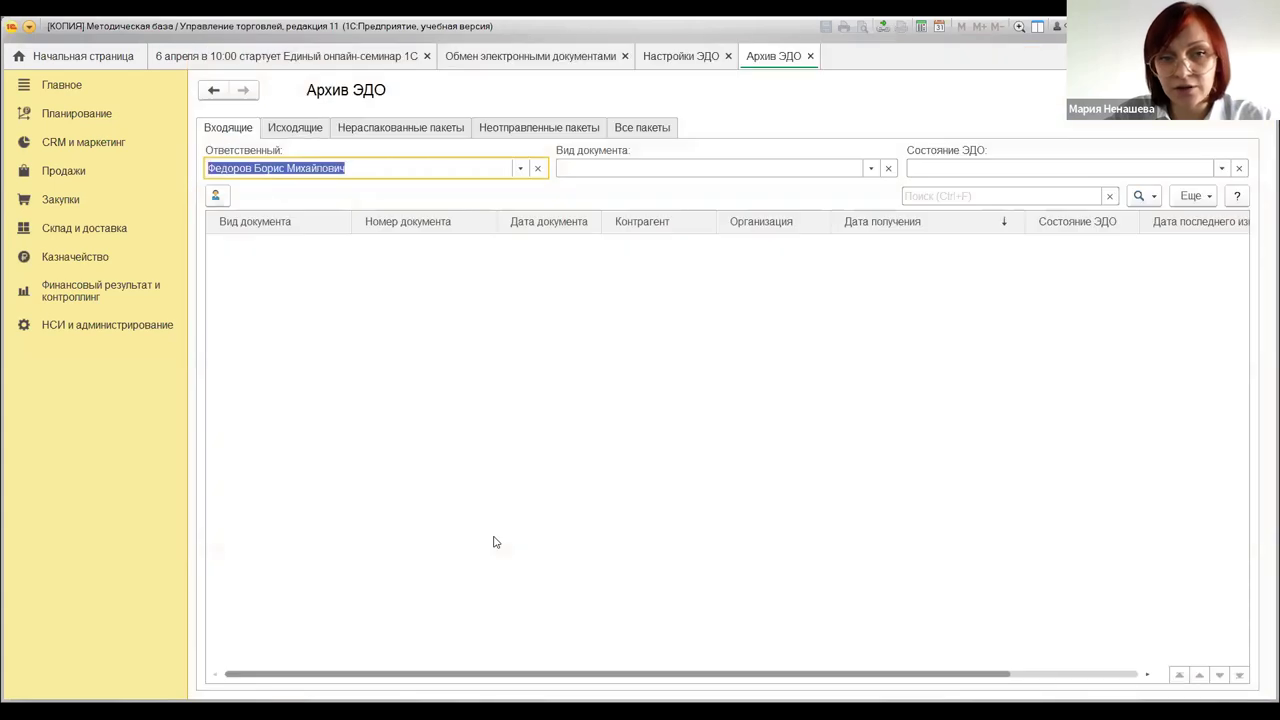
{"action": "left_click", "coordinate": [539, 169]}
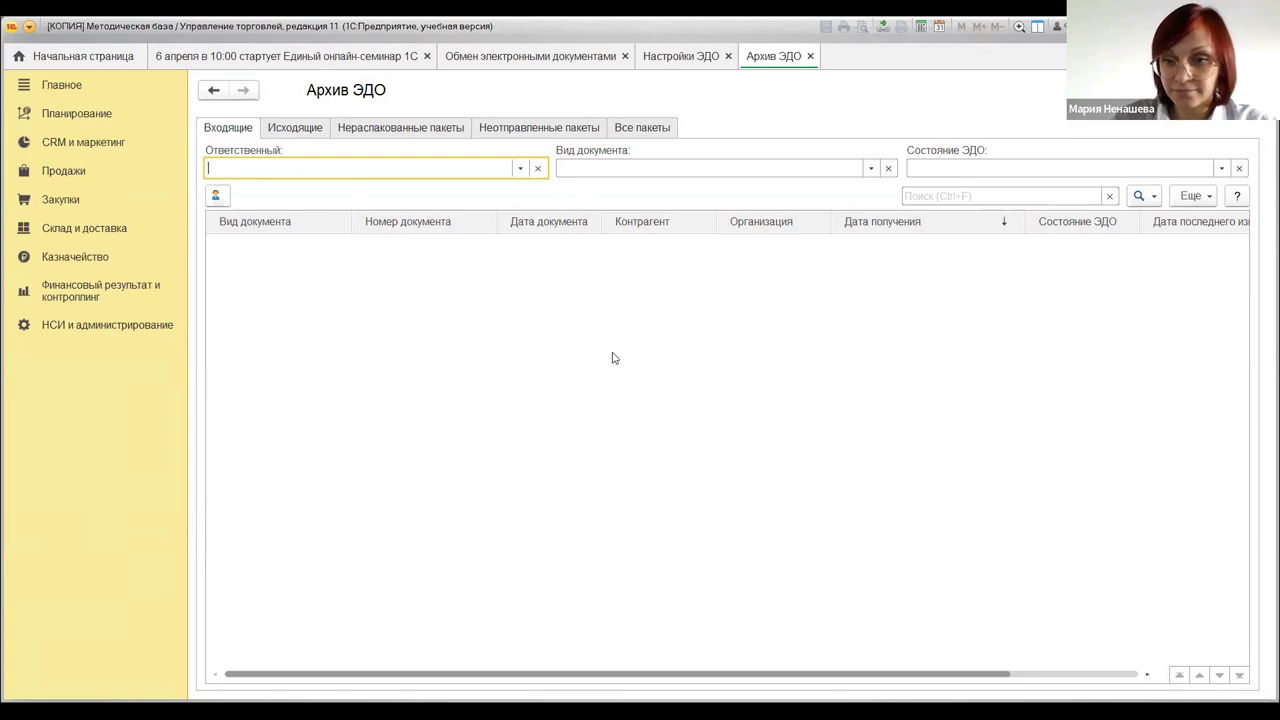
Open Произвольные документы and compare its Входящие and Исходящие lists, finishing on the incoming documents.
{"action": "left_click", "coordinate": [70, 86]}
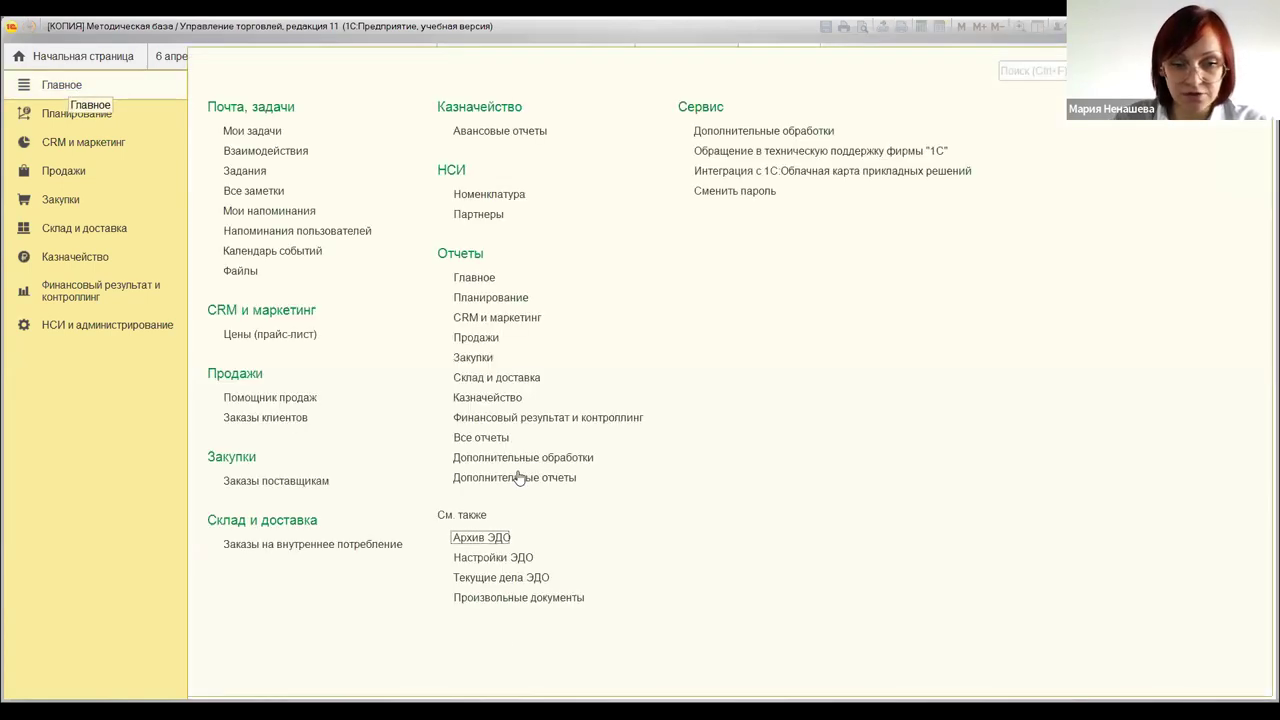
{"action": "left_click", "coordinate": [520, 598]}
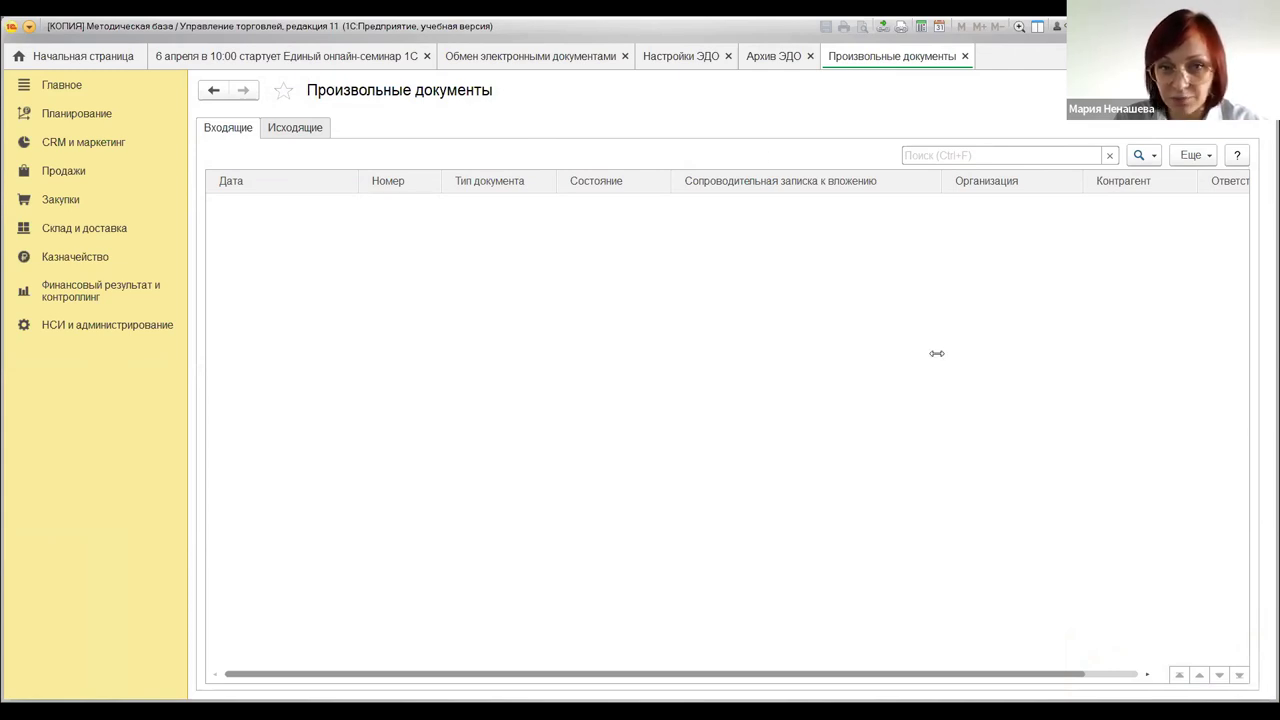
{"action": "left_click", "coordinate": [284, 129]}
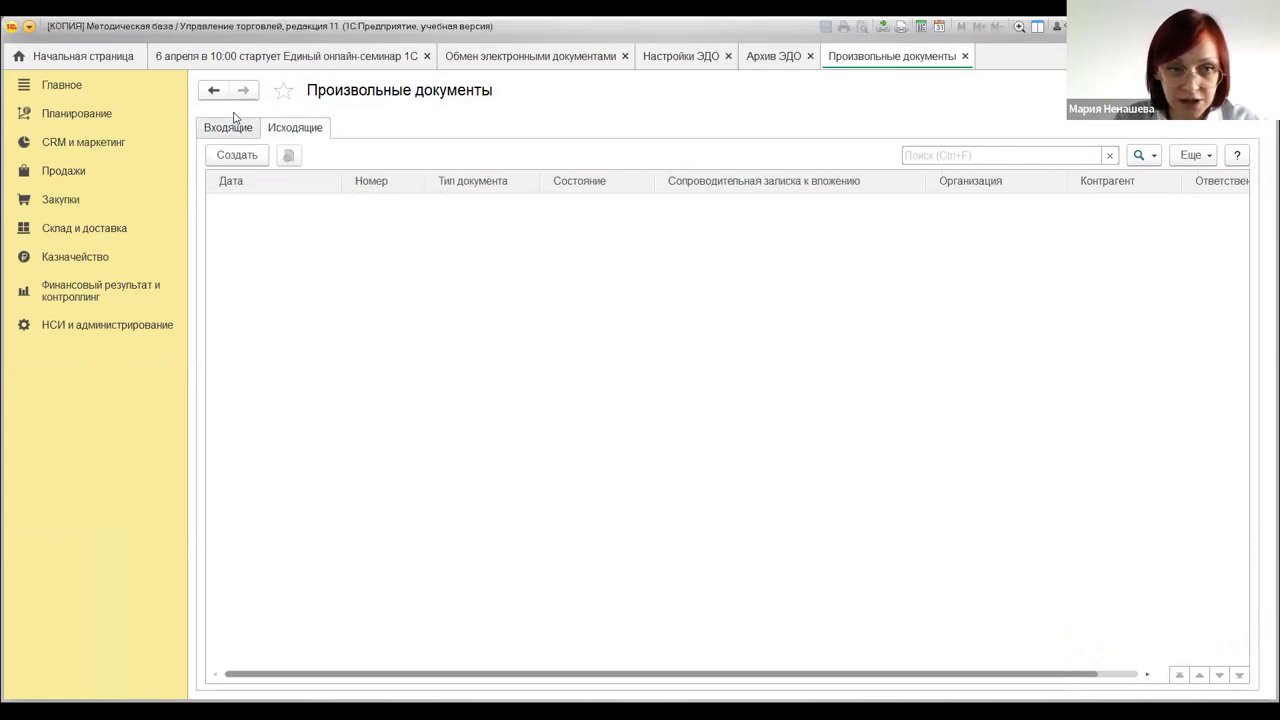
{"action": "left_click", "coordinate": [233, 127]}
{"action": "left_click", "coordinate": [279, 130]}
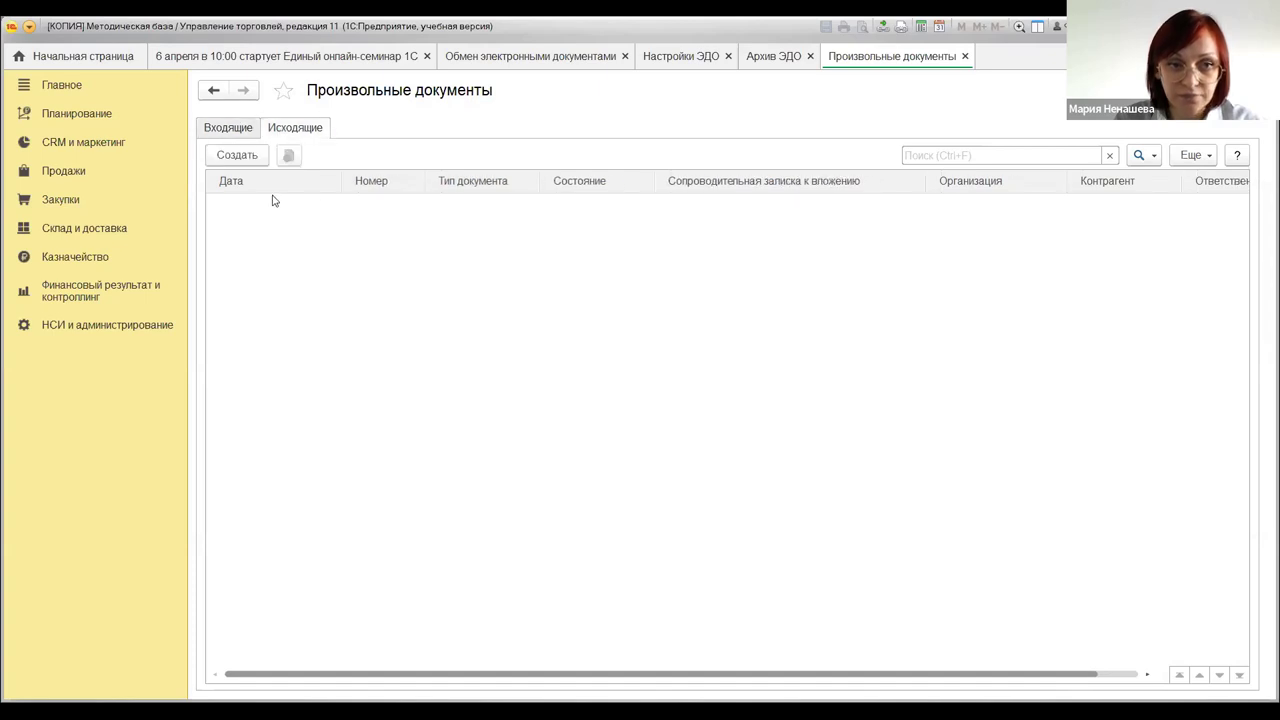
{"action": "left_click", "coordinate": [230, 129]}
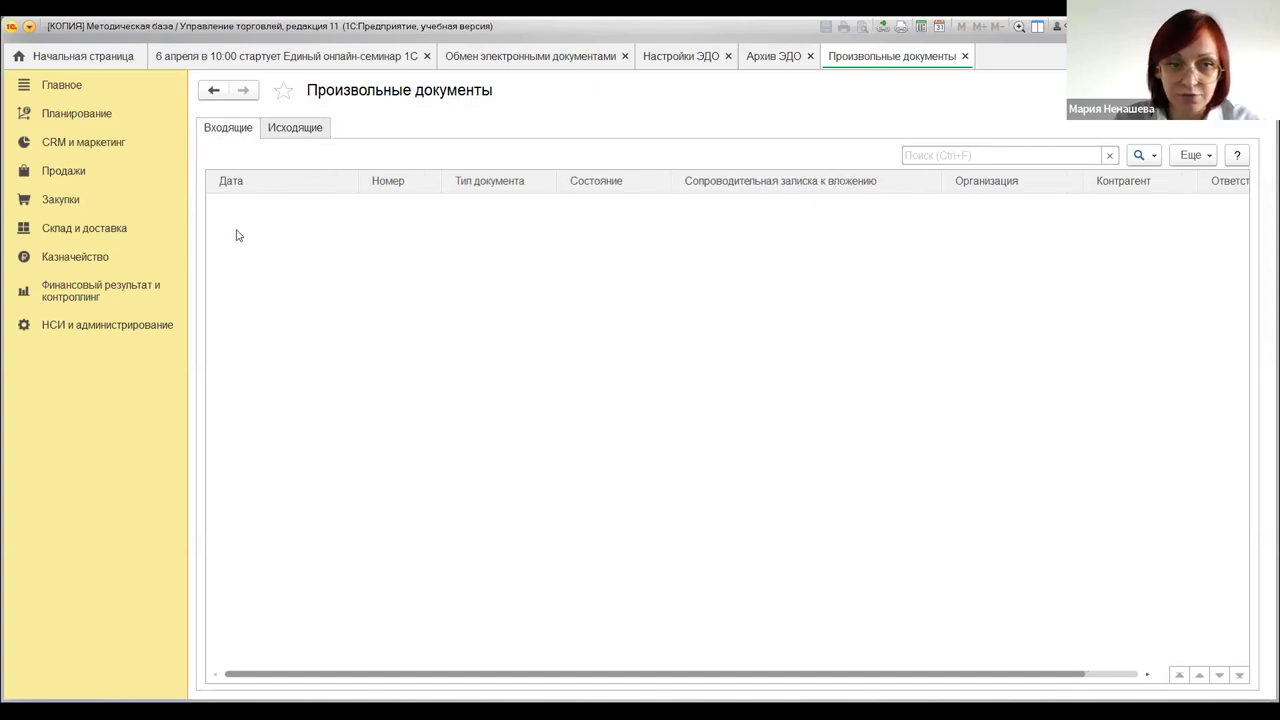